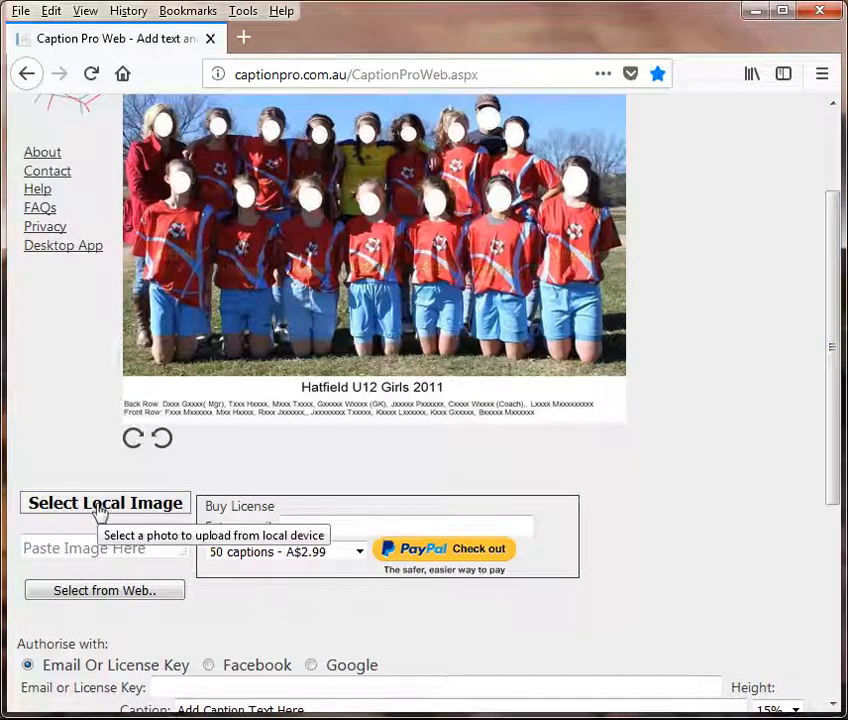
Step: Upload Hemsworth Grammar School Anon.jpg as the local image, replacing the sample team photo
click(99, 508)
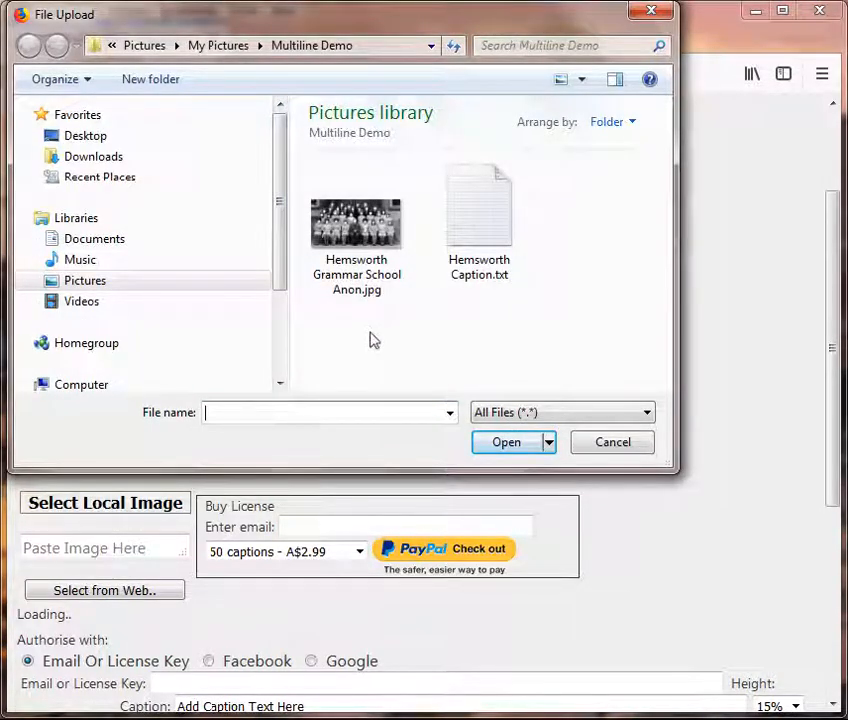
click(356, 240)
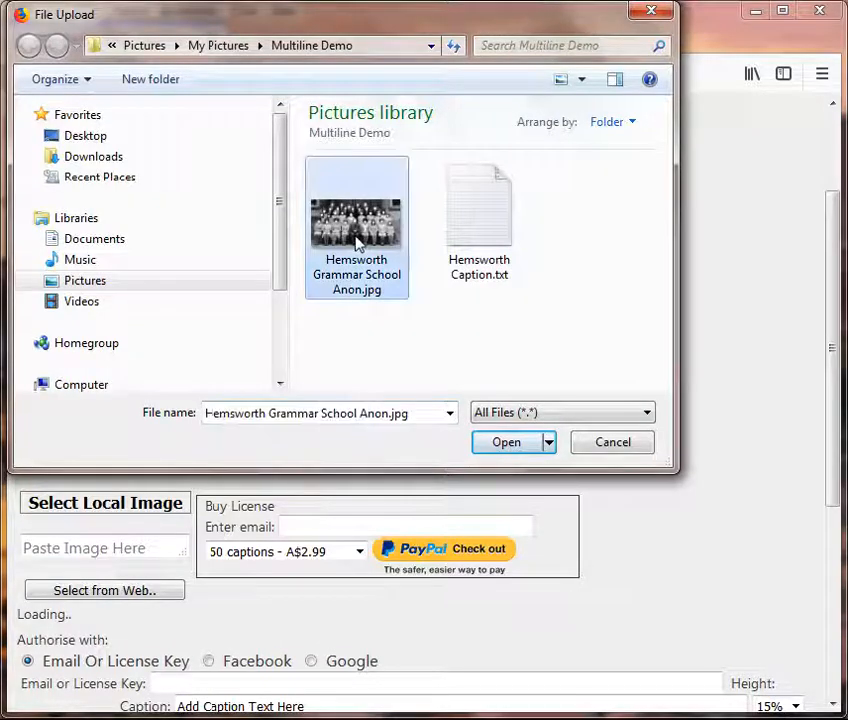
click(505, 446)
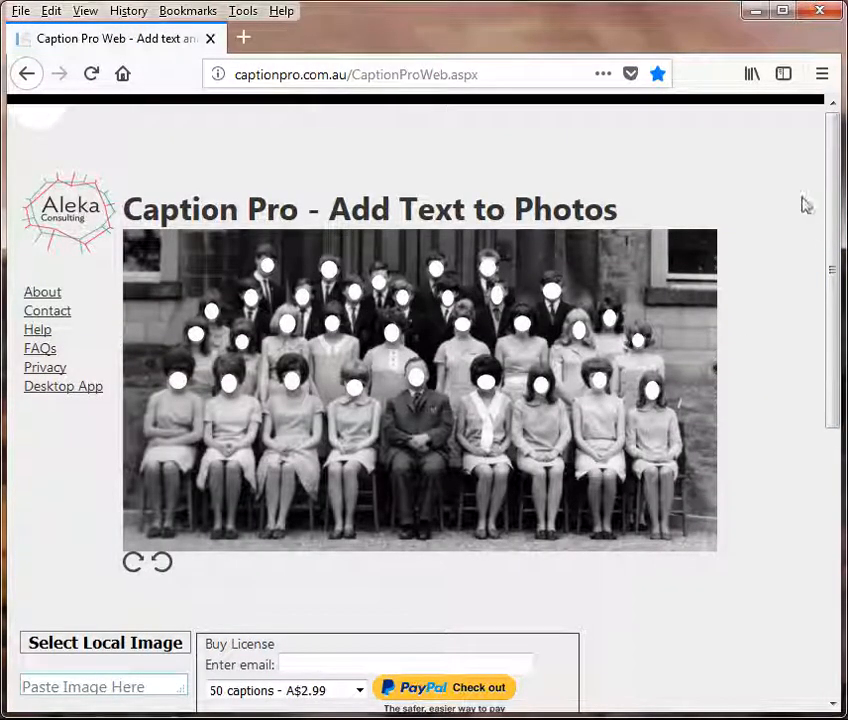
Step: Fill the Email or License Key field with the suggested account e-mail, then show the Notepad window previews
drag(833, 212, 821, 371)
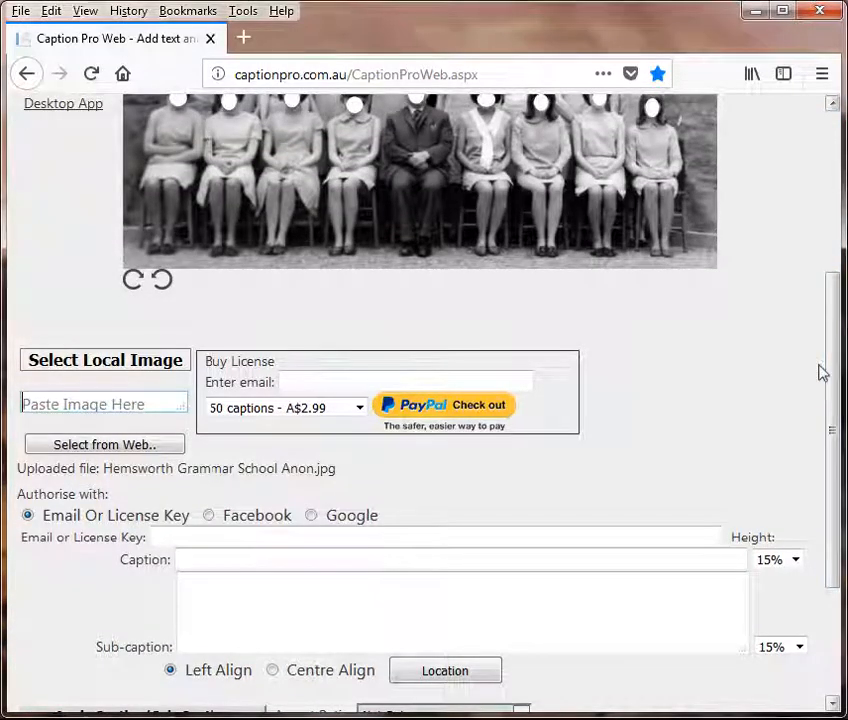
mouse_move(825, 371)
mouse_down()
mouse_move(829, 384)
mouse_move(830, 303)
mouse_move(833, 365)
mouse_up()
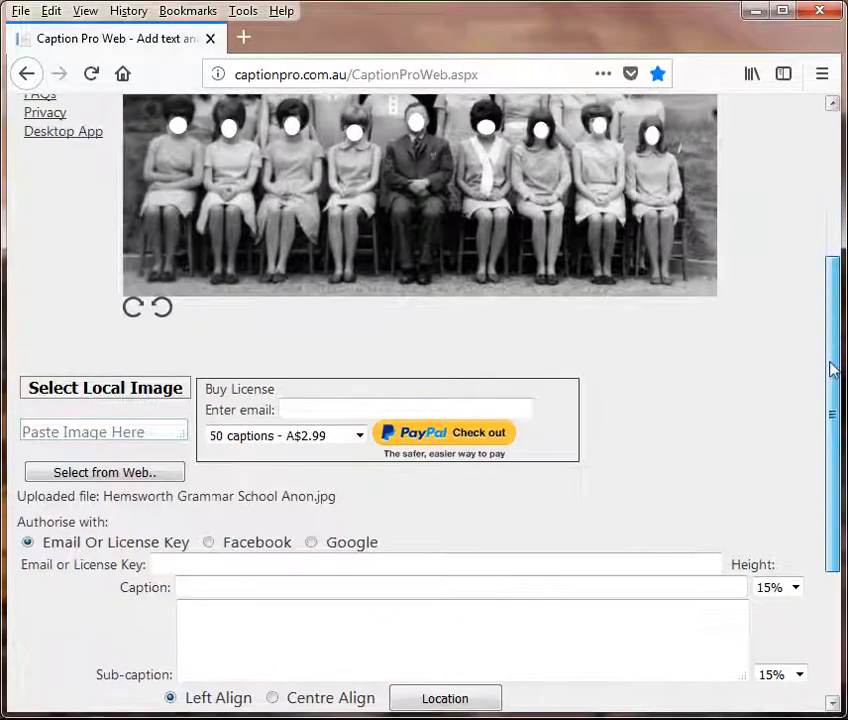
click(173, 564)
text(s)
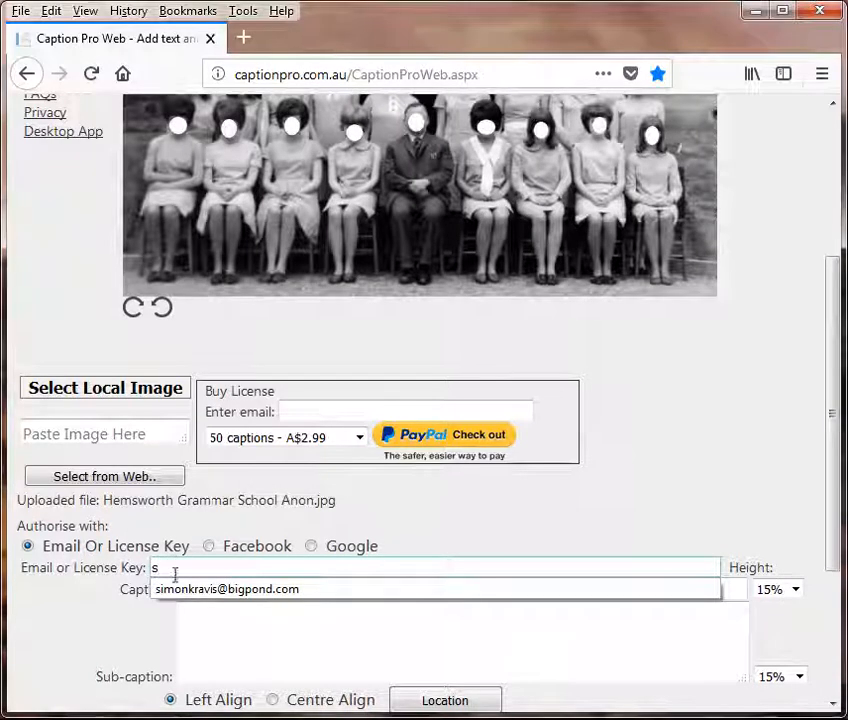
click(212, 590)
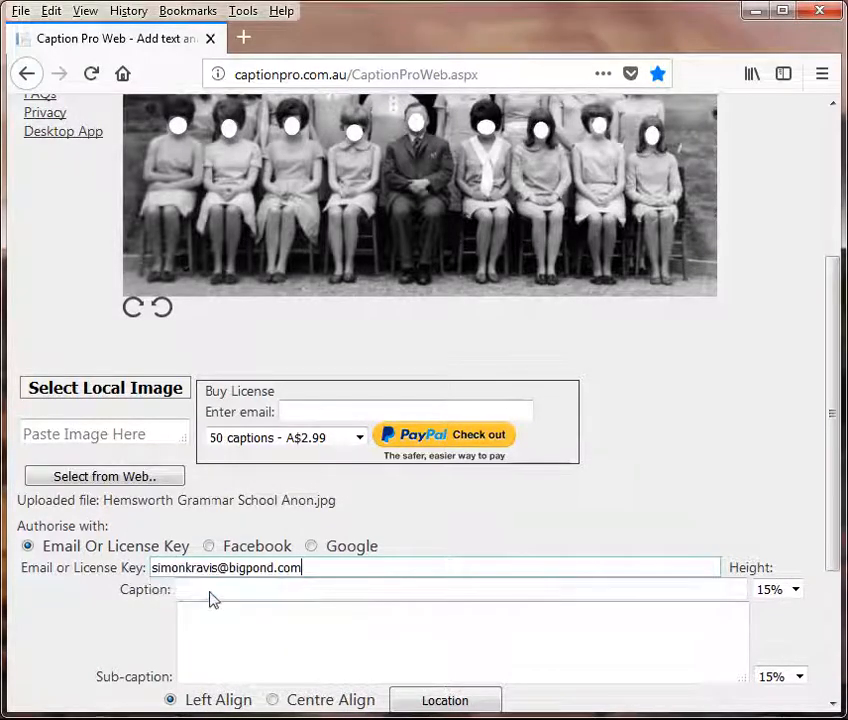
click(207, 591)
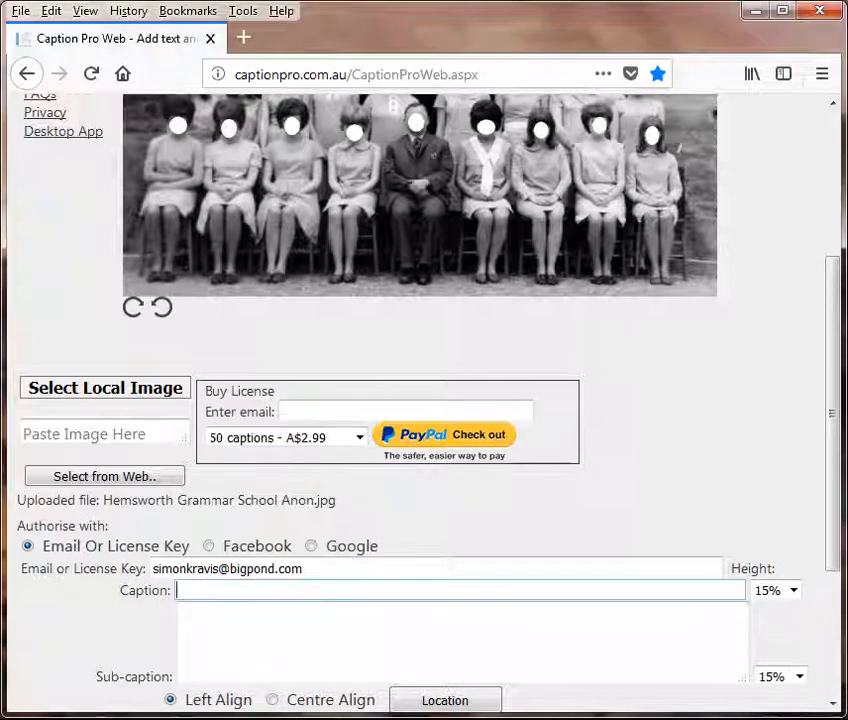
click(247, 718)
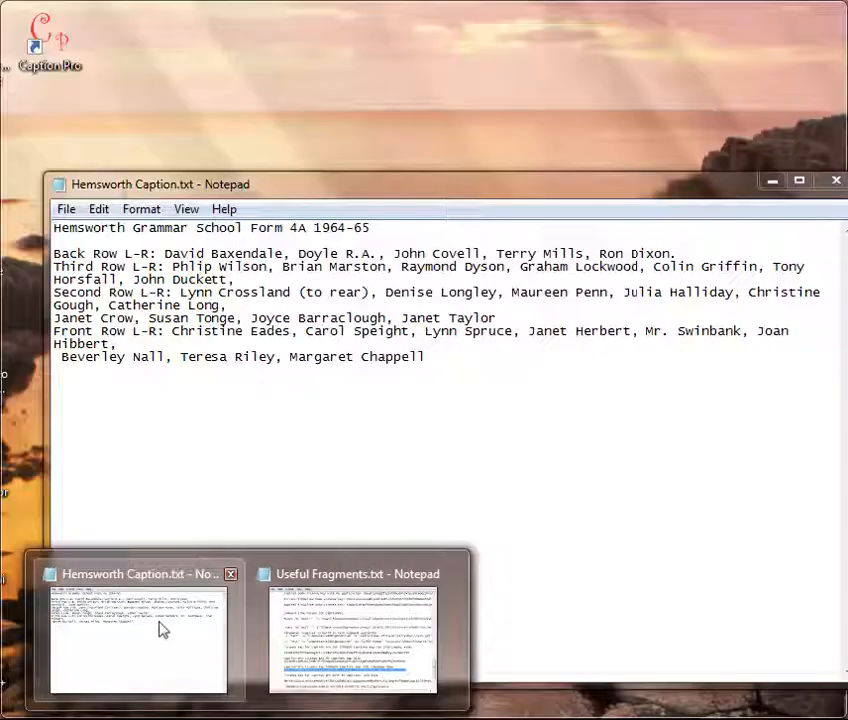
Step: Copy the title line 'Hemsworth Grammar School Form 4A 1964-65' from Hemsworth Caption.txt in Notepad
click(162, 630)
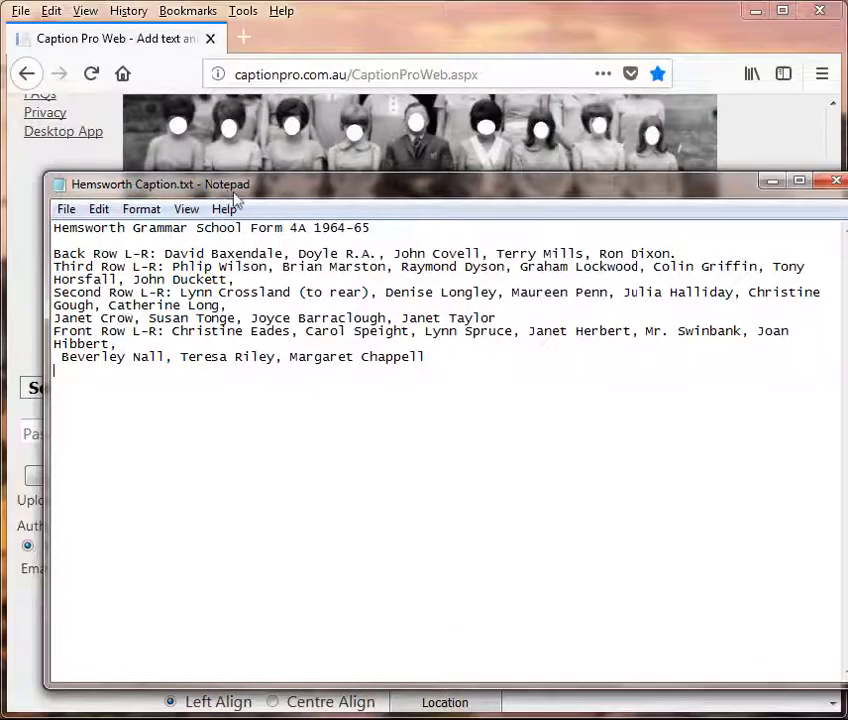
drag(239, 183, 363, 186)
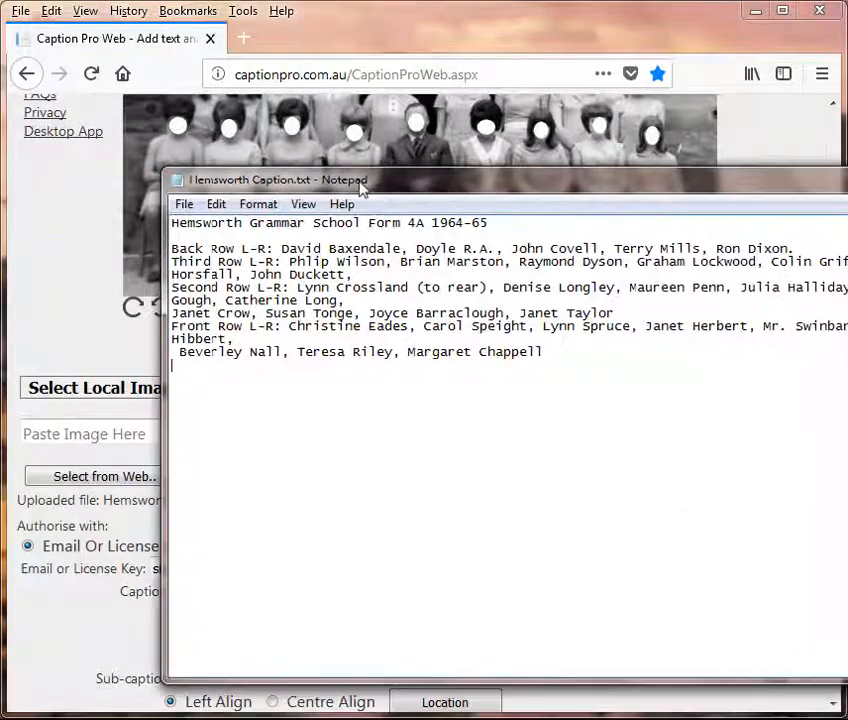
drag(490, 222, 170, 205)
click(216, 204)
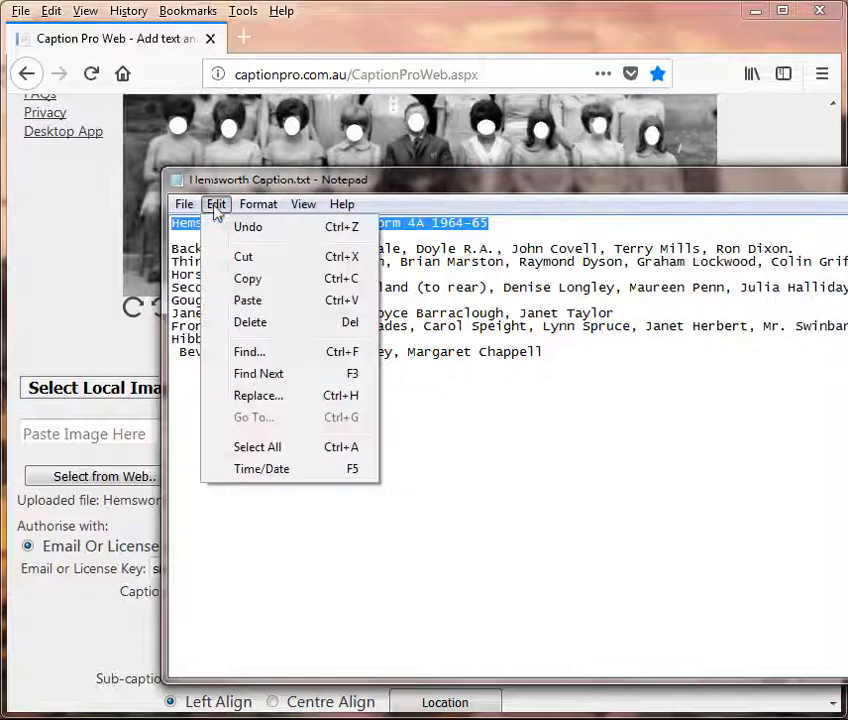
click(233, 284)
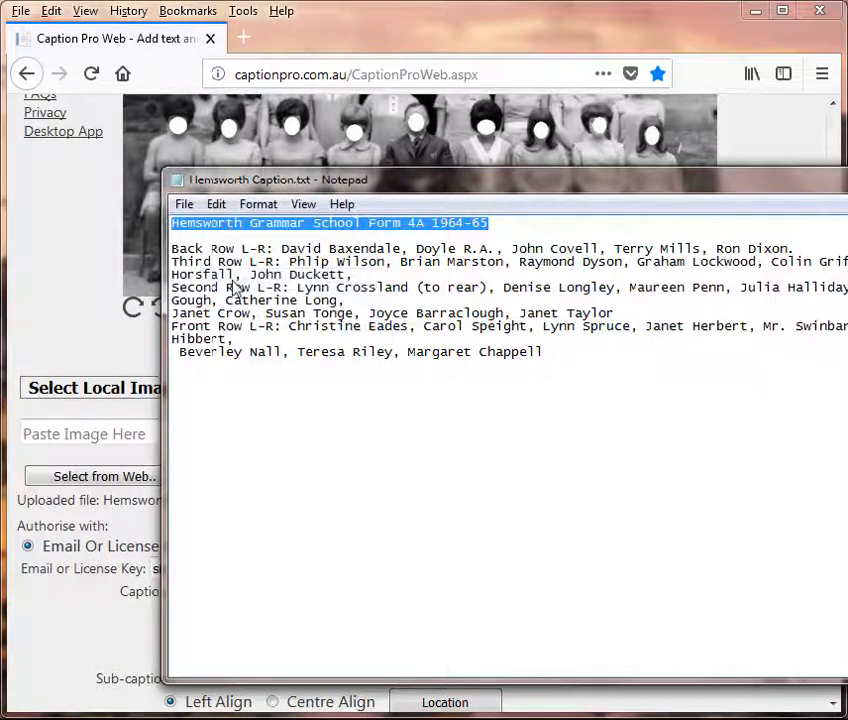
click(116, 353)
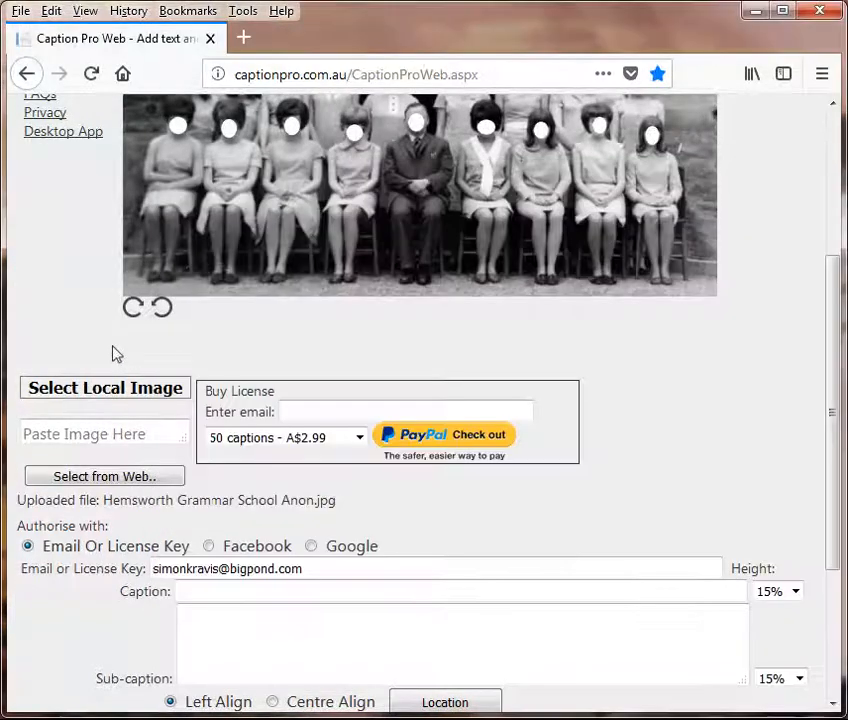
Step: Paste 'Hemsworth Grammar School Form 4A 1964-65' into the Caption field and switch back to Notepad
click(191, 593)
right_click(192, 594)
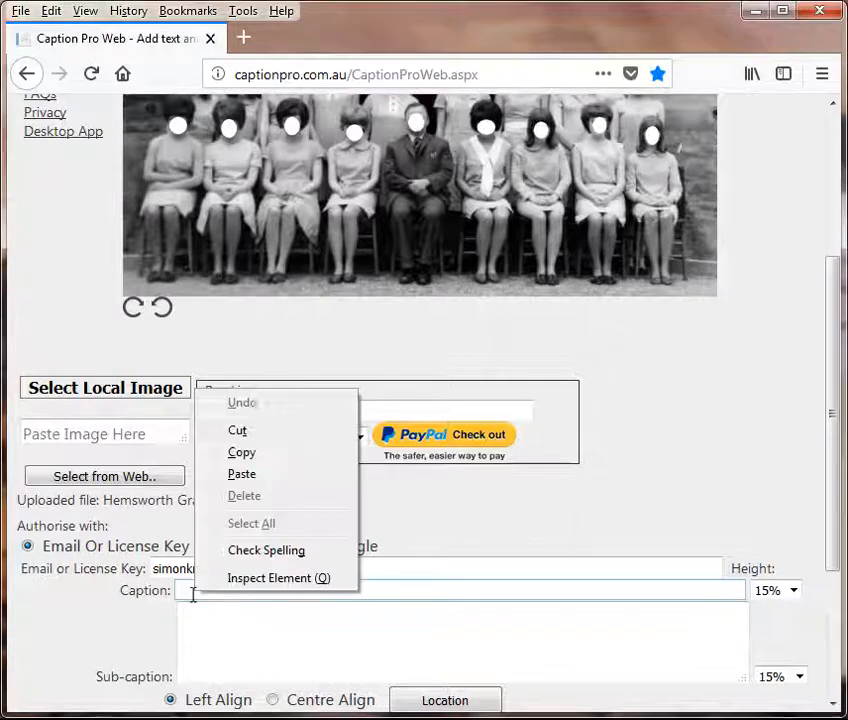
click(250, 482)
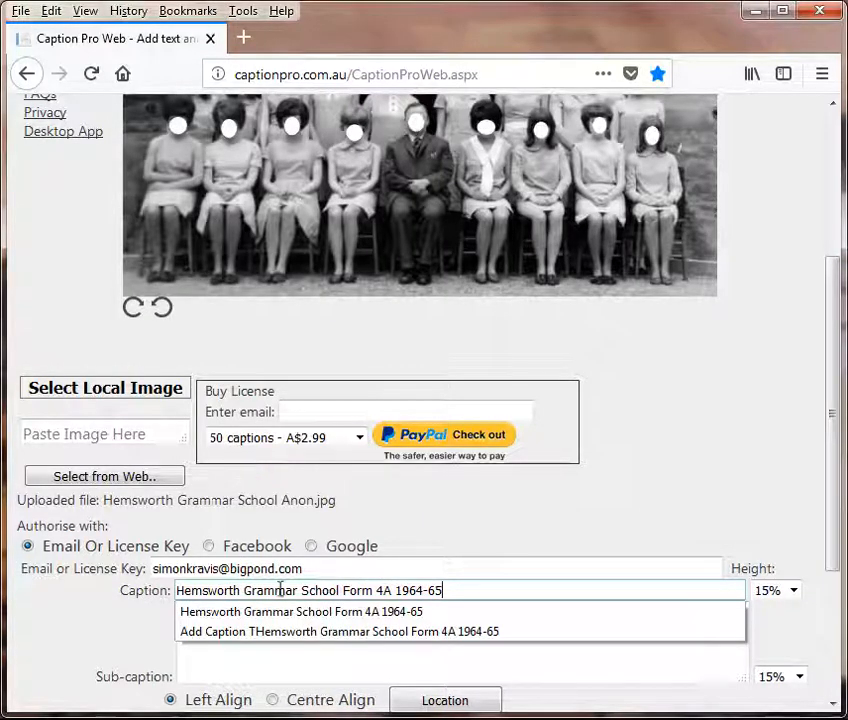
click(222, 620)
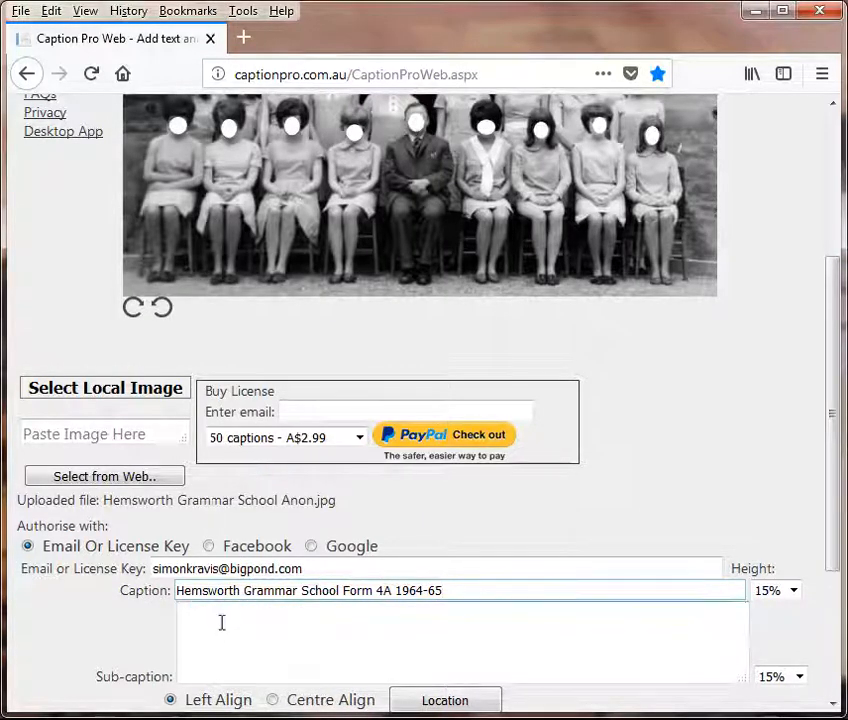
key(alt+Tab)
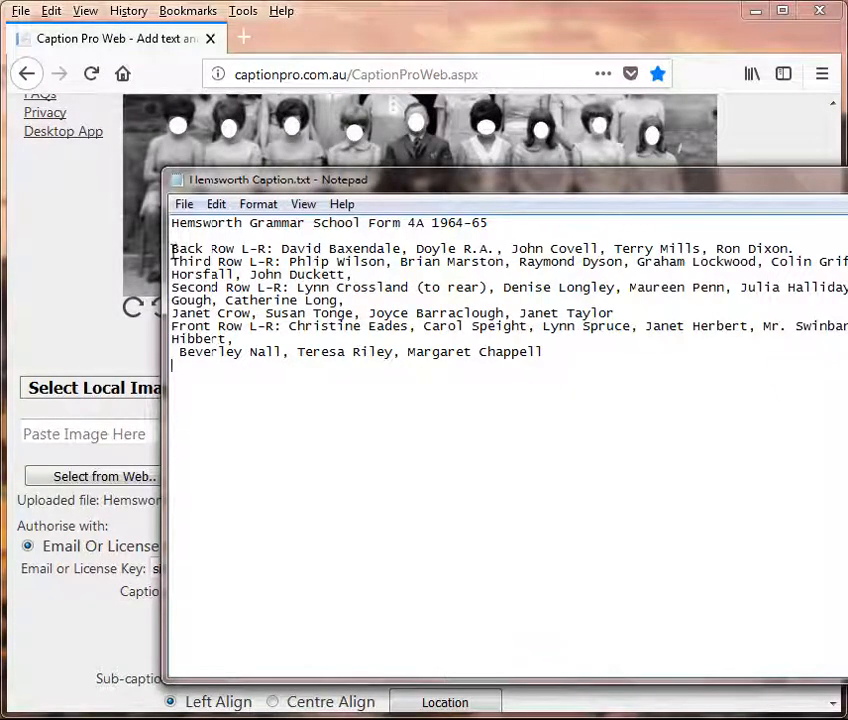
drag(173, 248, 517, 345)
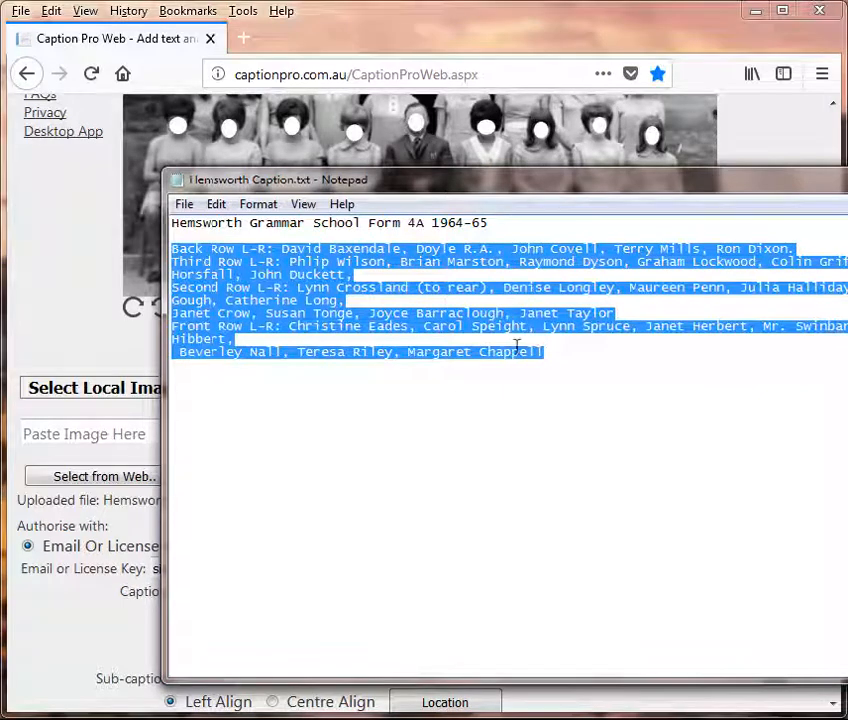
click(216, 204)
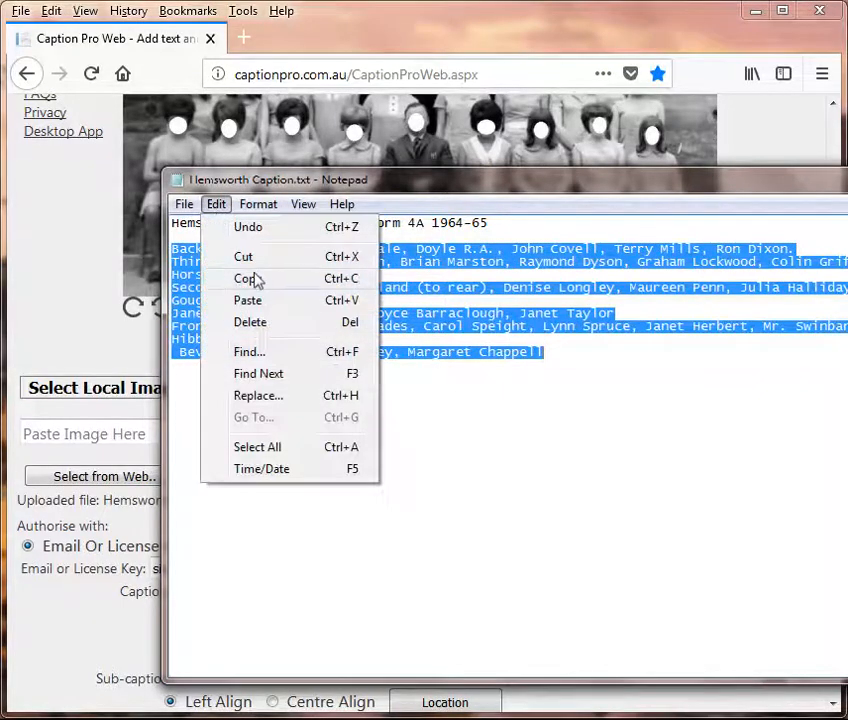
click(247, 281)
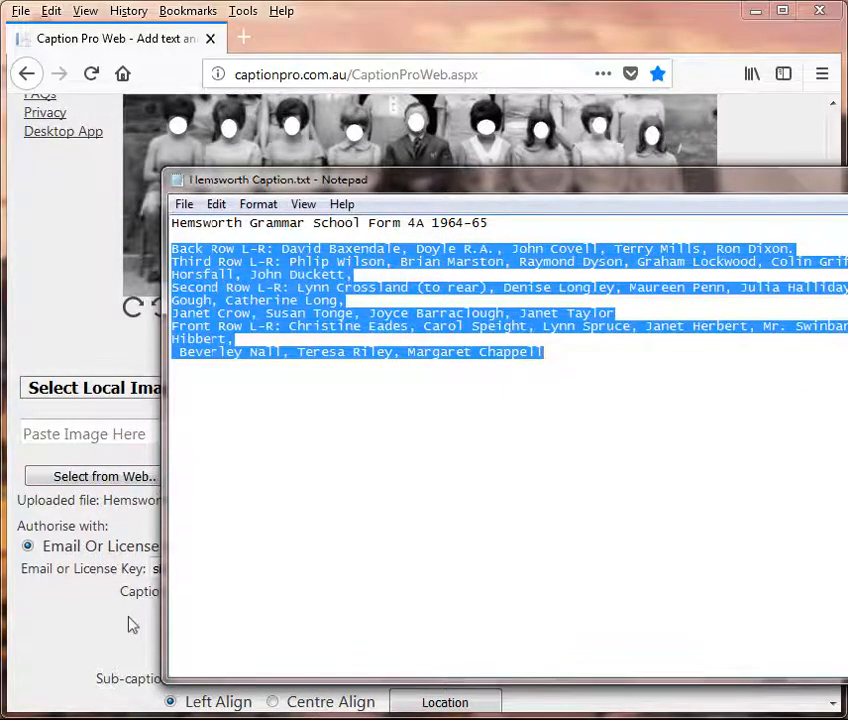
click(130, 626)
click(195, 619)
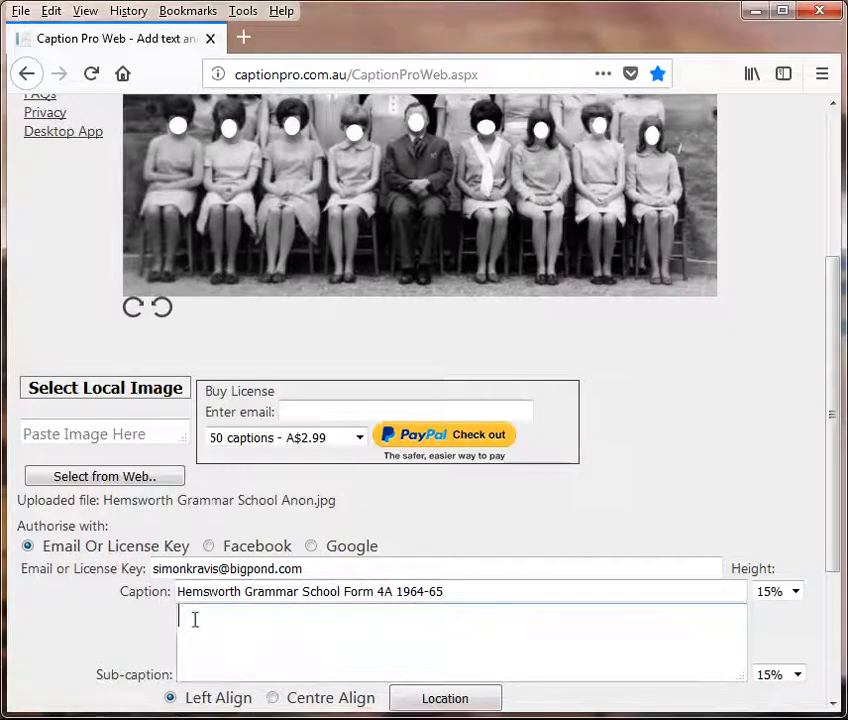
Step: Paste the copied row-by-row class names into the Sub-caption box
right_click(195, 619)
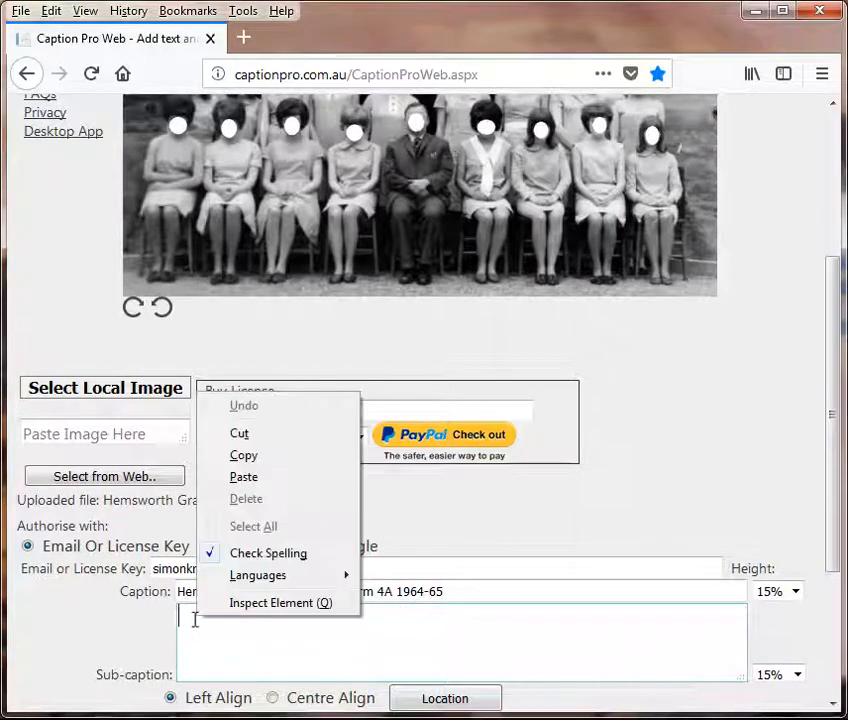
click(247, 477)
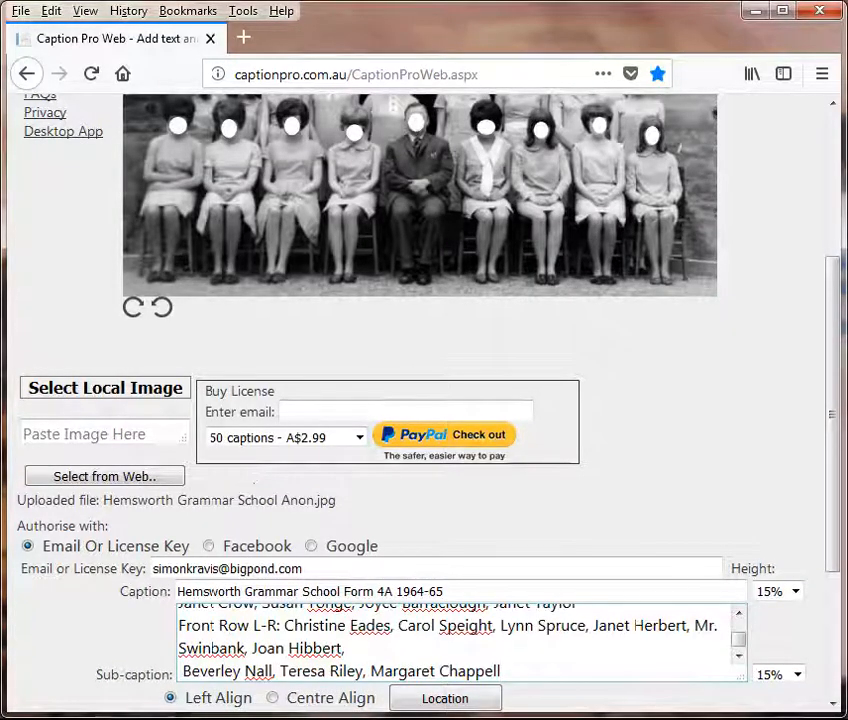
drag(836, 392, 843, 450)
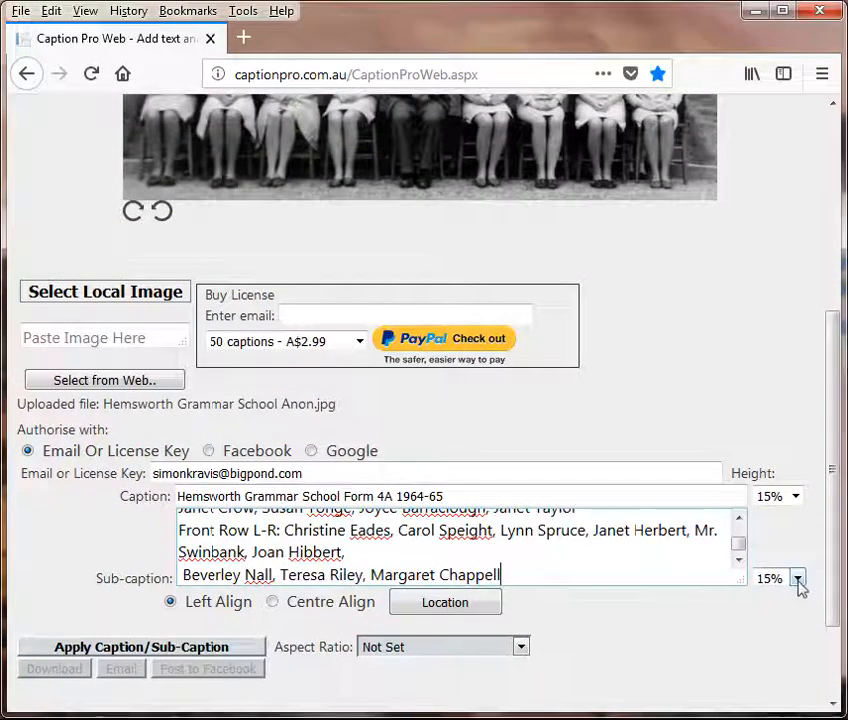
Step: Scroll the sub-caption text back to the Back Row names and set the sub-caption Height to 25%
click(738, 517)
click(738, 517)
click(738, 517)
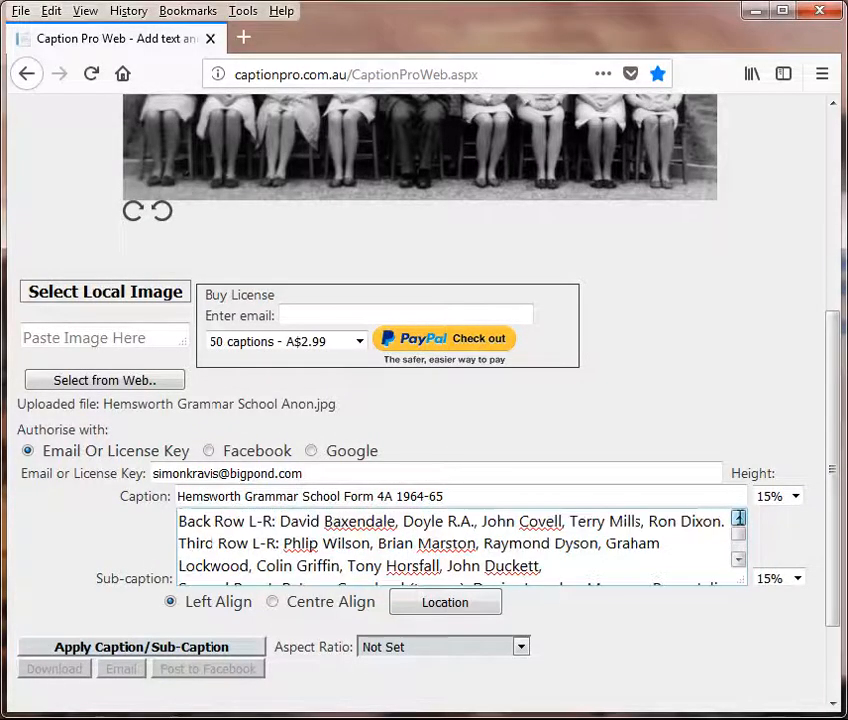
click(797, 578)
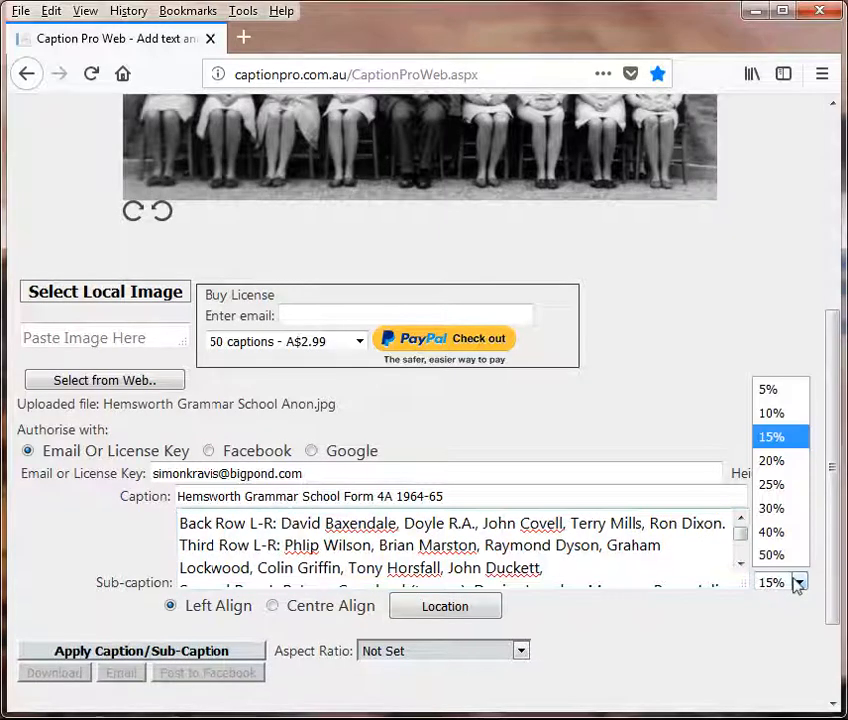
click(766, 484)
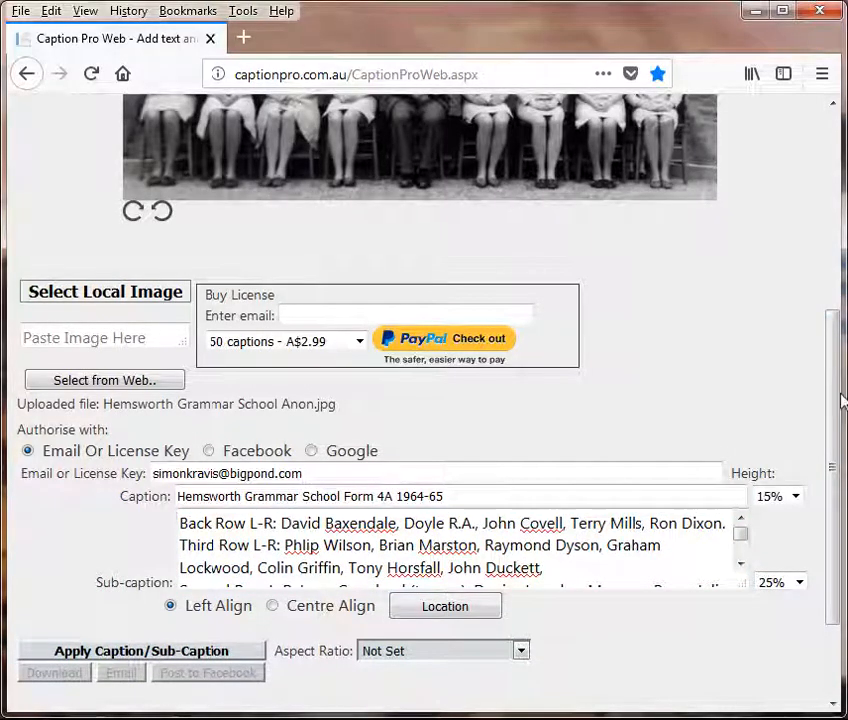
Step: Apply the title and names sub-caption to the photo and scroll down to review the result
click(106, 652)
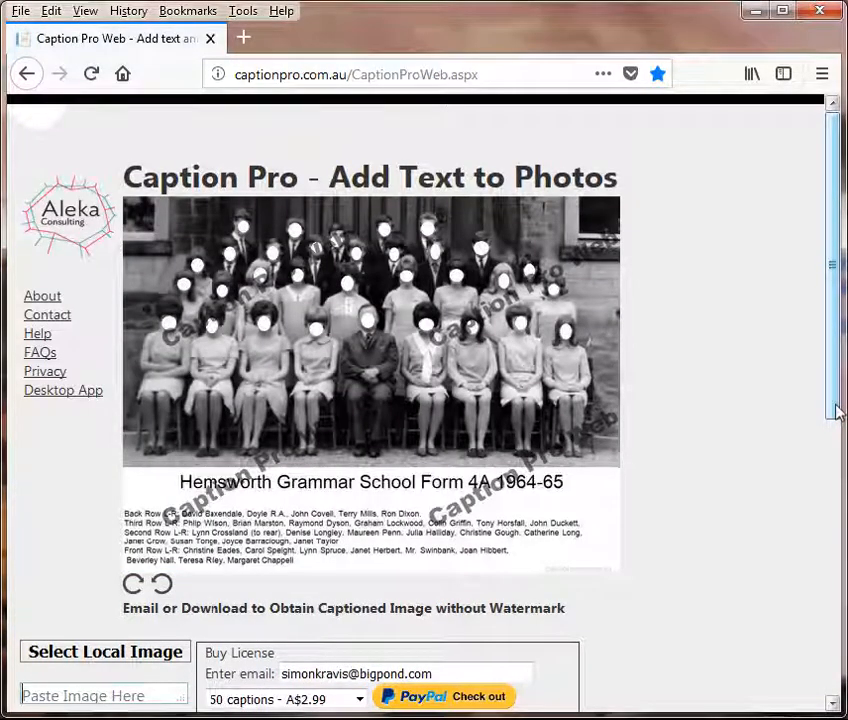
scroll(829, 331, down, 2)
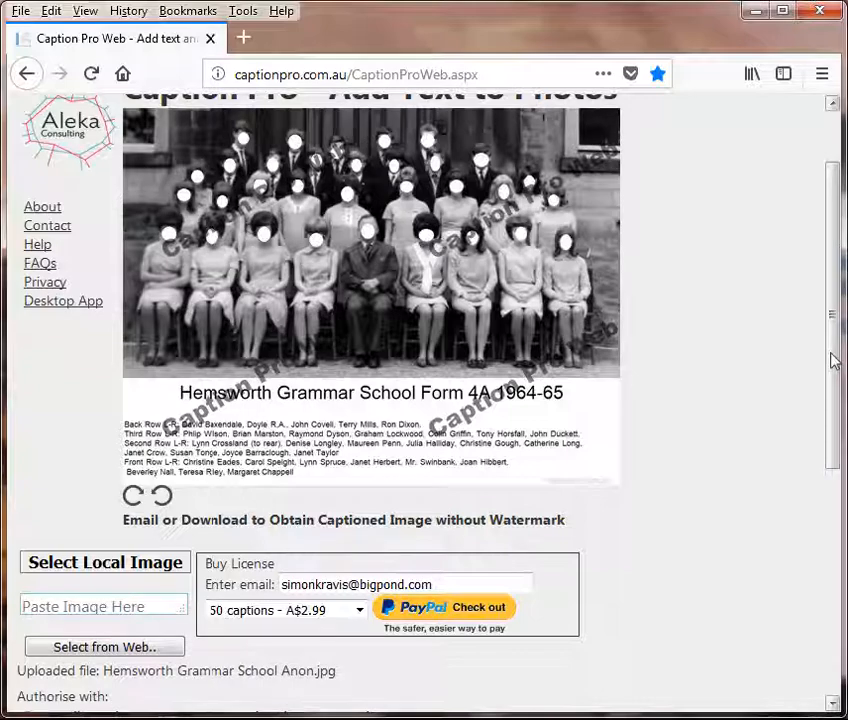
scroll(833, 395, down, 2)
drag(833, 405, 829, 528)
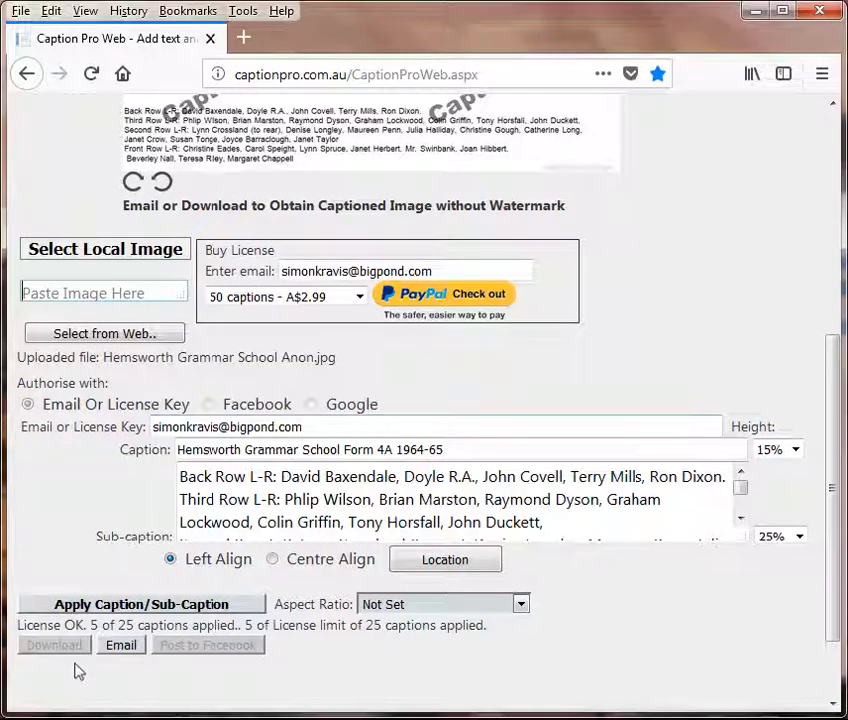
Step: Email the captioned class photo to the account address and dismiss the sent confirmation
click(122, 647)
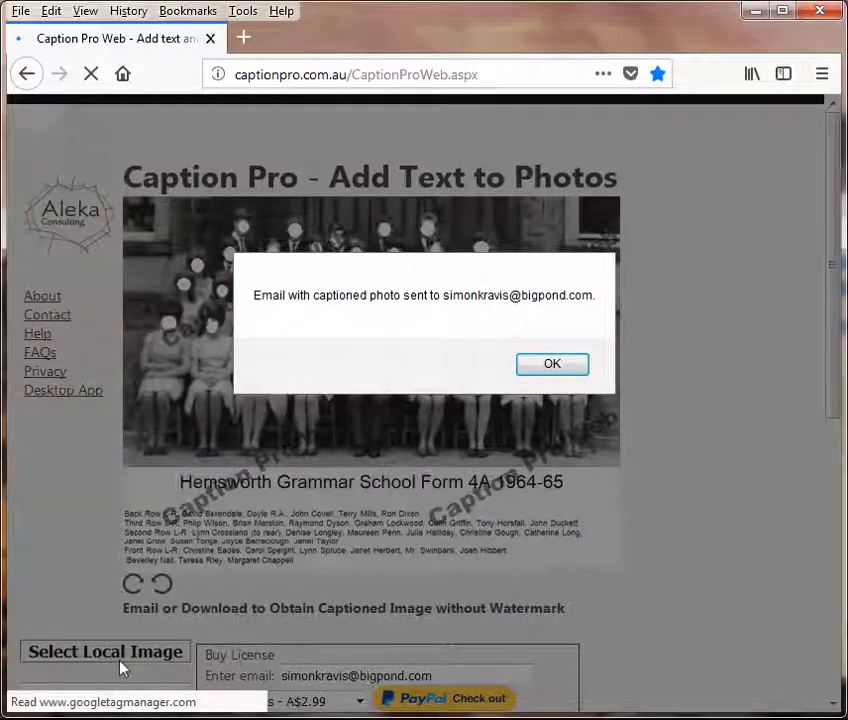
click(552, 364)
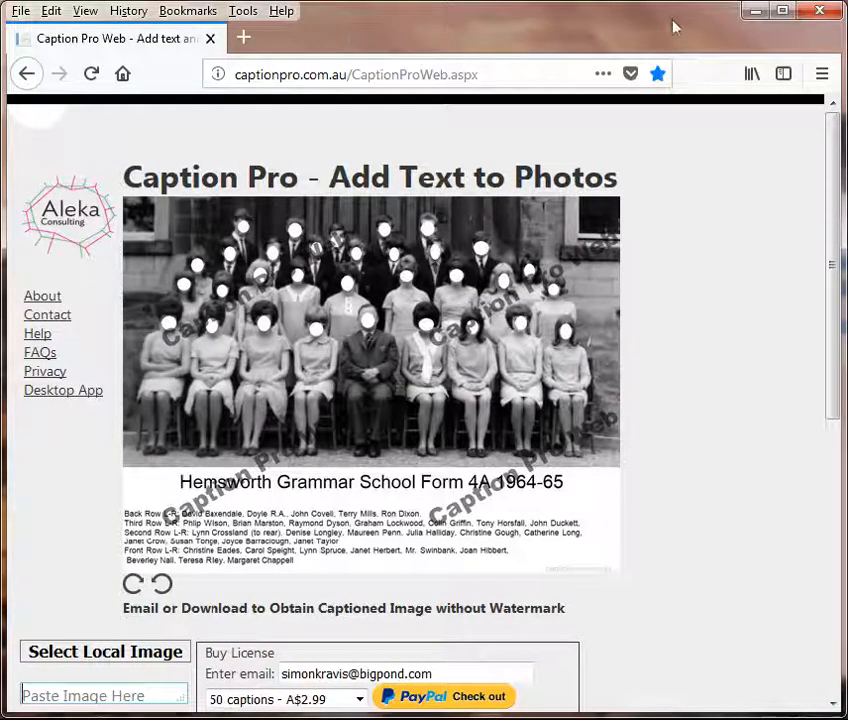
Step: Minimise Firefox to reveal the Notepad caption notes and open the Windows Start menu
click(757, 12)
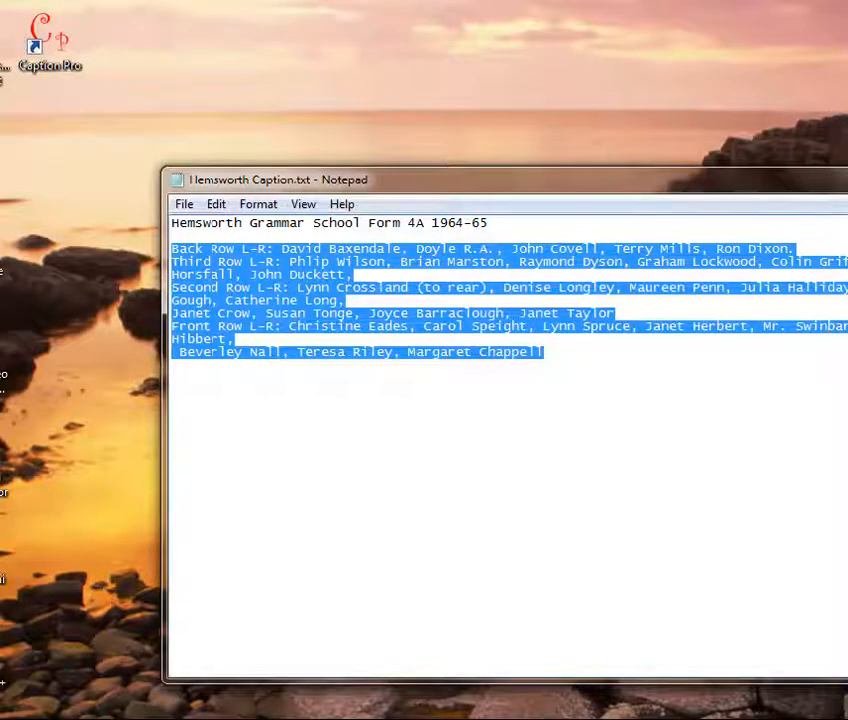
key(super)
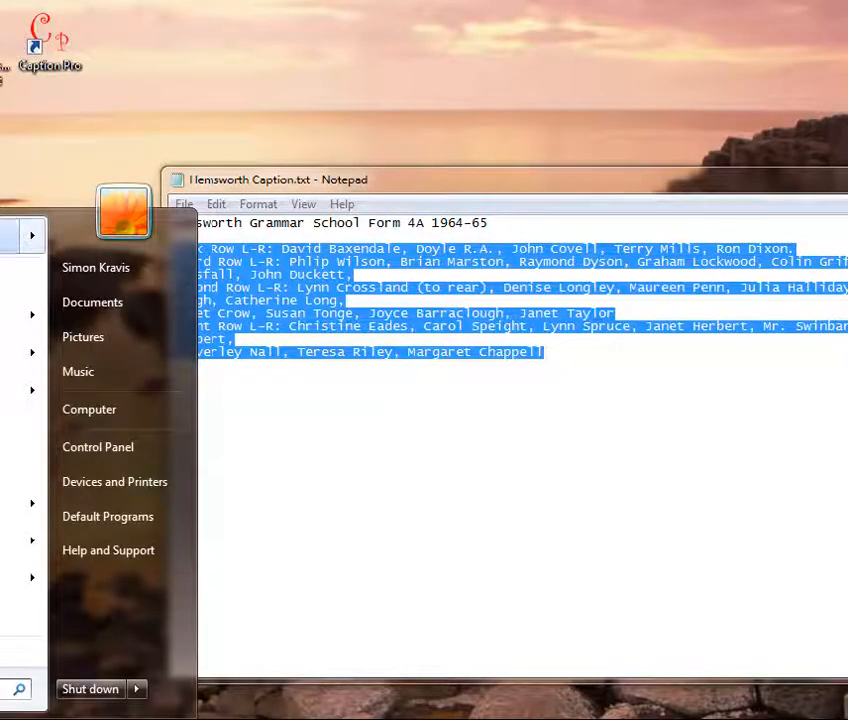
click(10, 235)
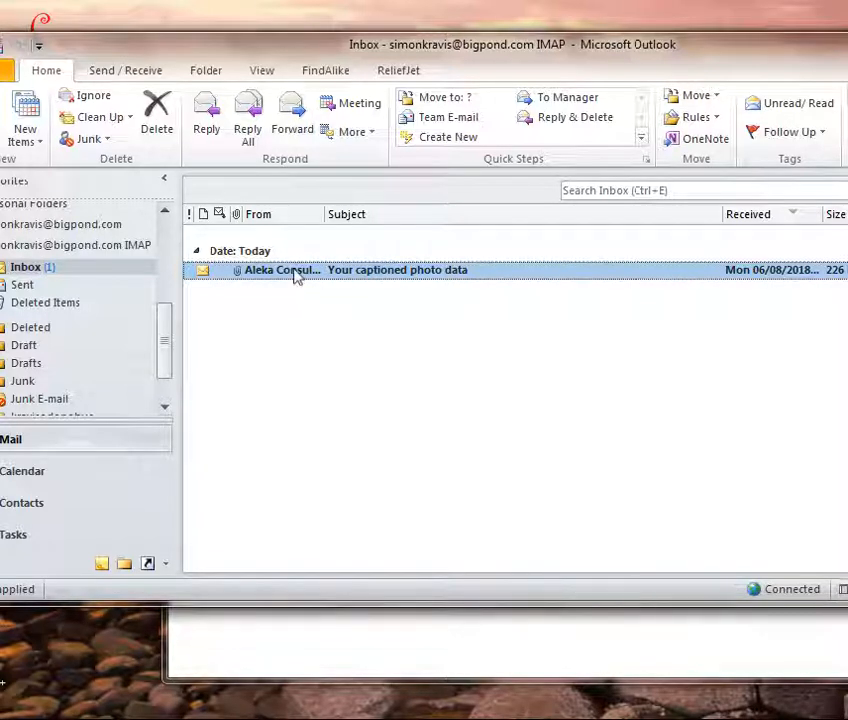
Step: Open the 'Your captioned photo data' message from the Outlook Inbox in its own window
double_click(295, 277)
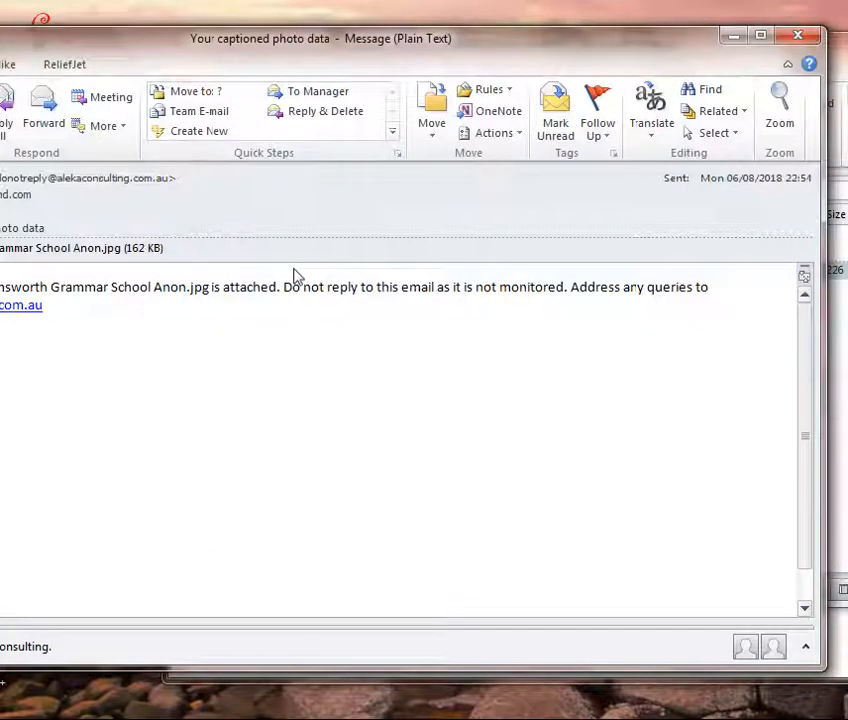
Step: View the attached captioned class photo in Windows Photo Viewer, then close the viewer and message
double_click(5, 255)
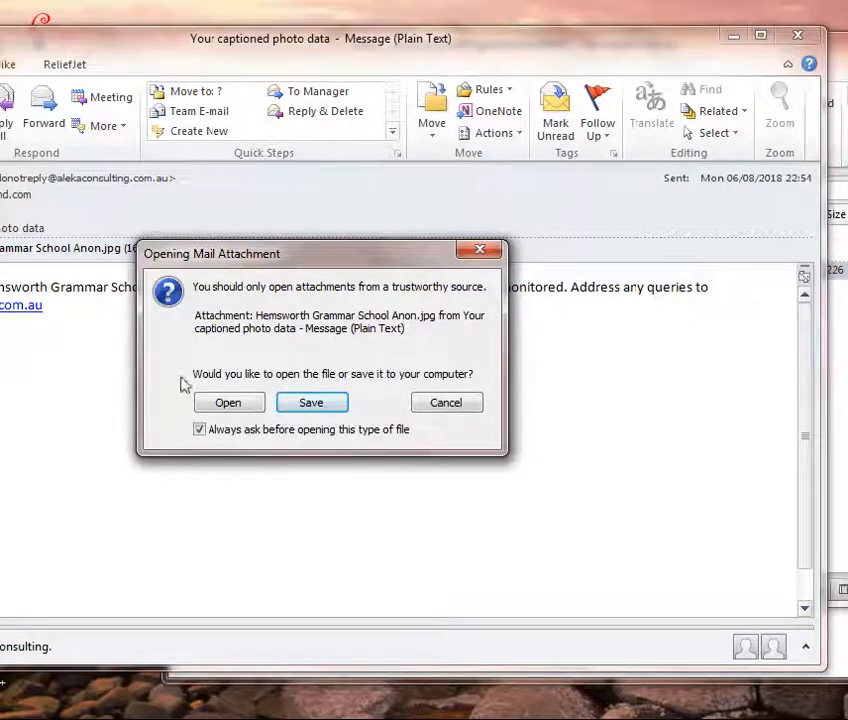
click(230, 404)
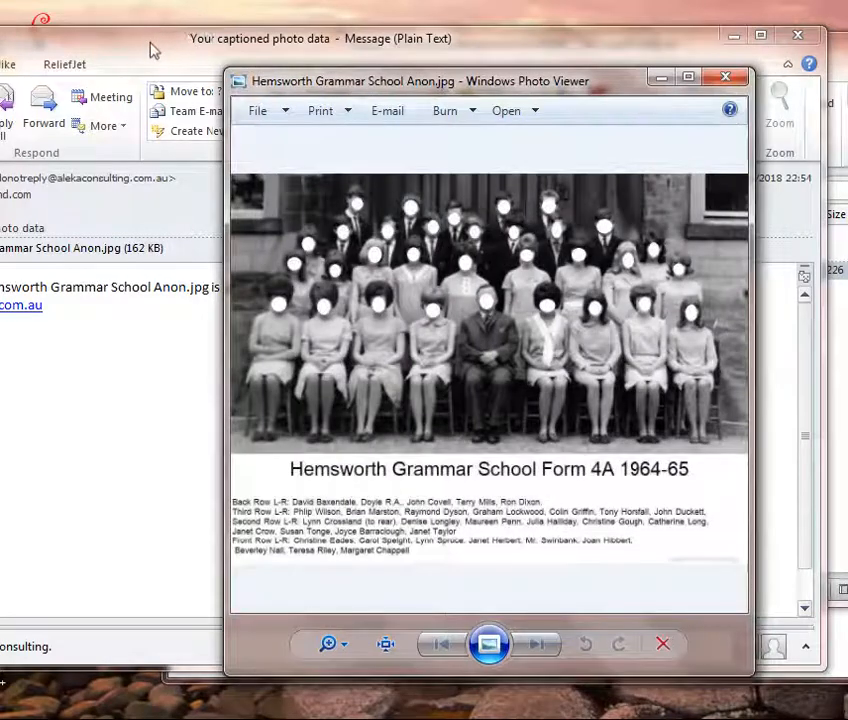
drag(163, 46, 401, 252)
click(430, 81)
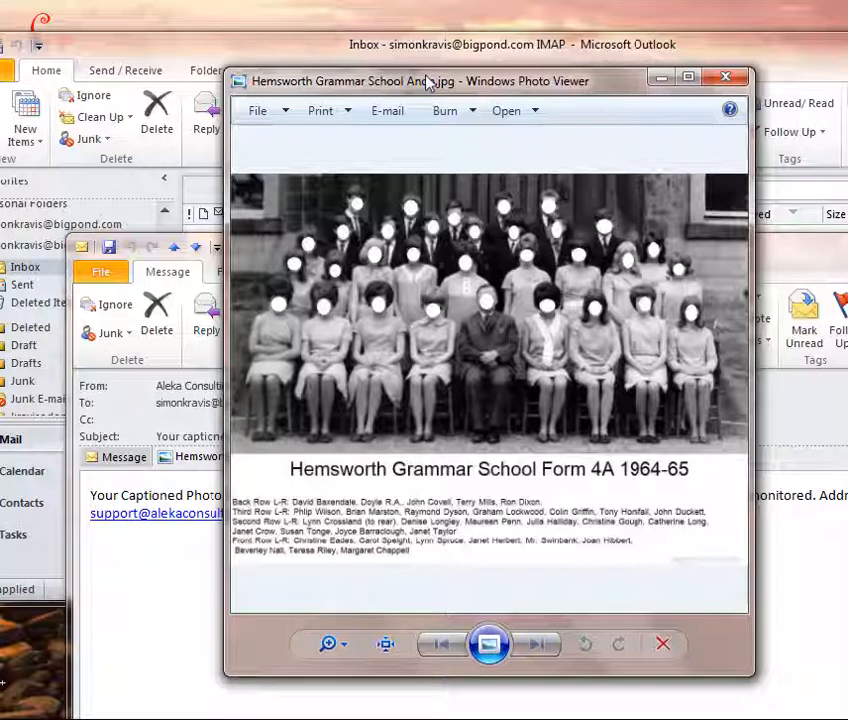
click(726, 79)
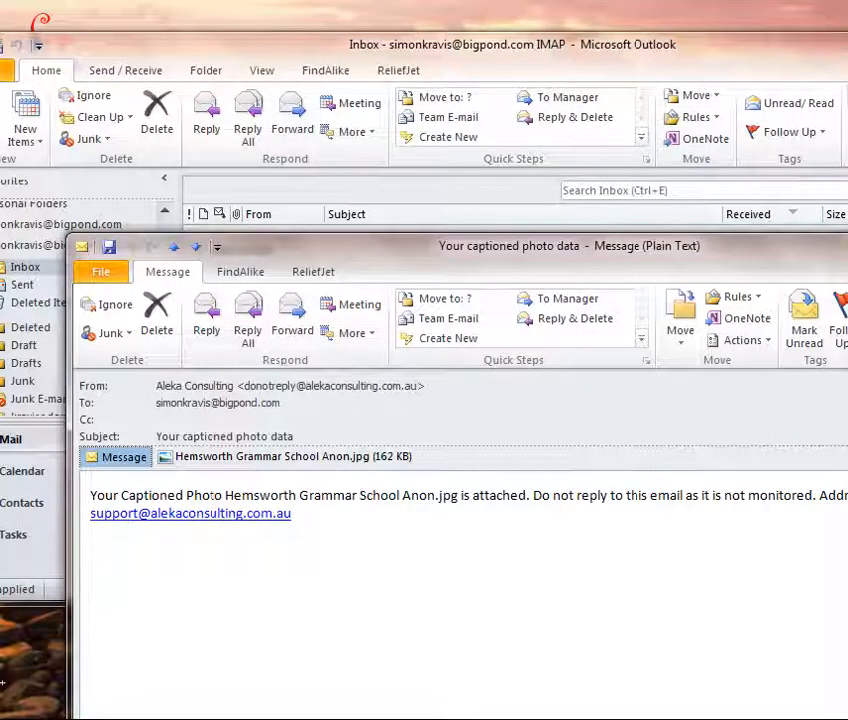
key(Escape)
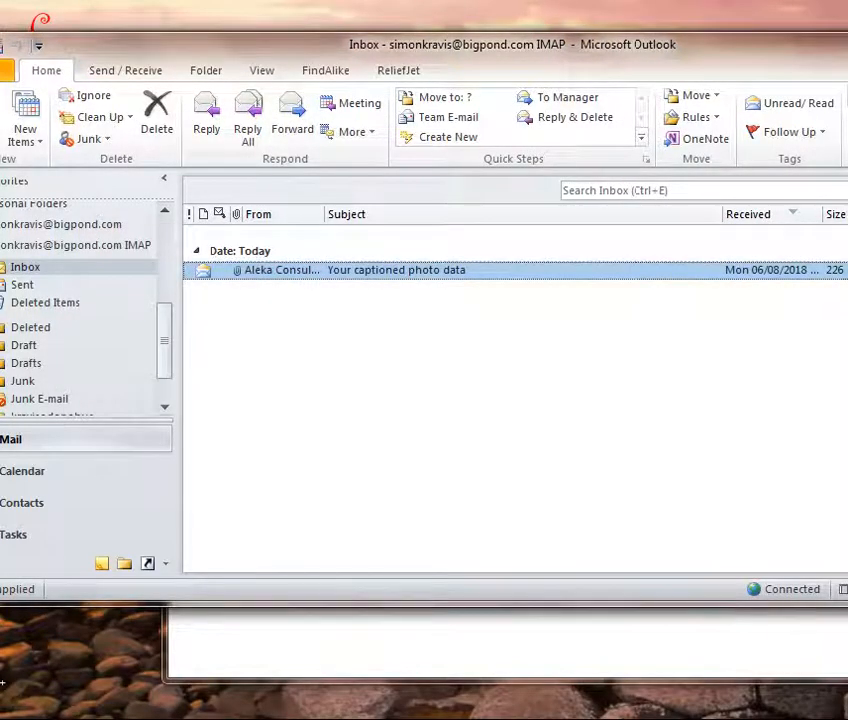
Step: Switch back to the Firefox window showing the captioned Hemsworth class photo preview
click(510, 719)
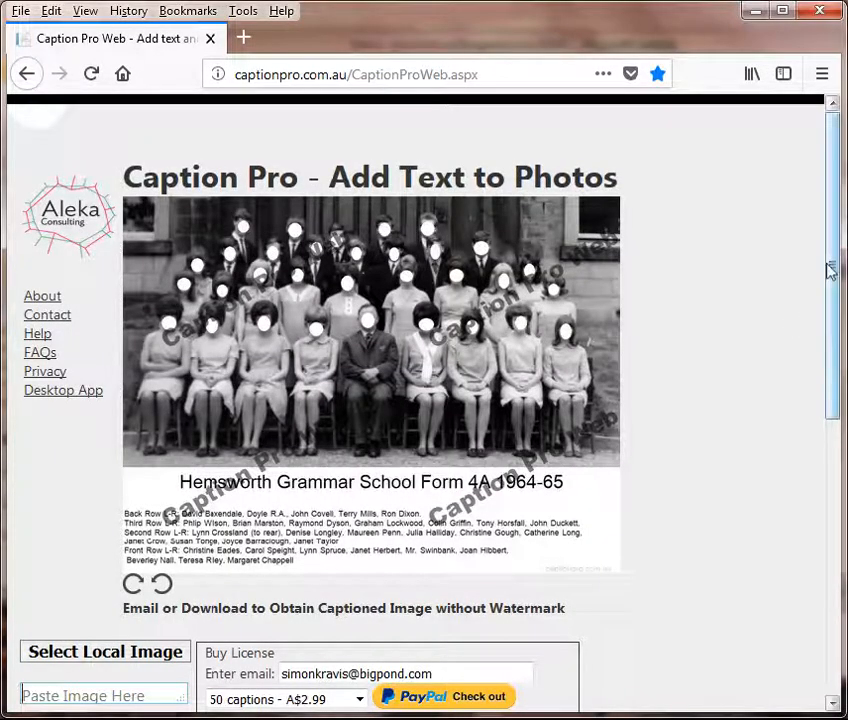
drag(827, 269, 836, 179)
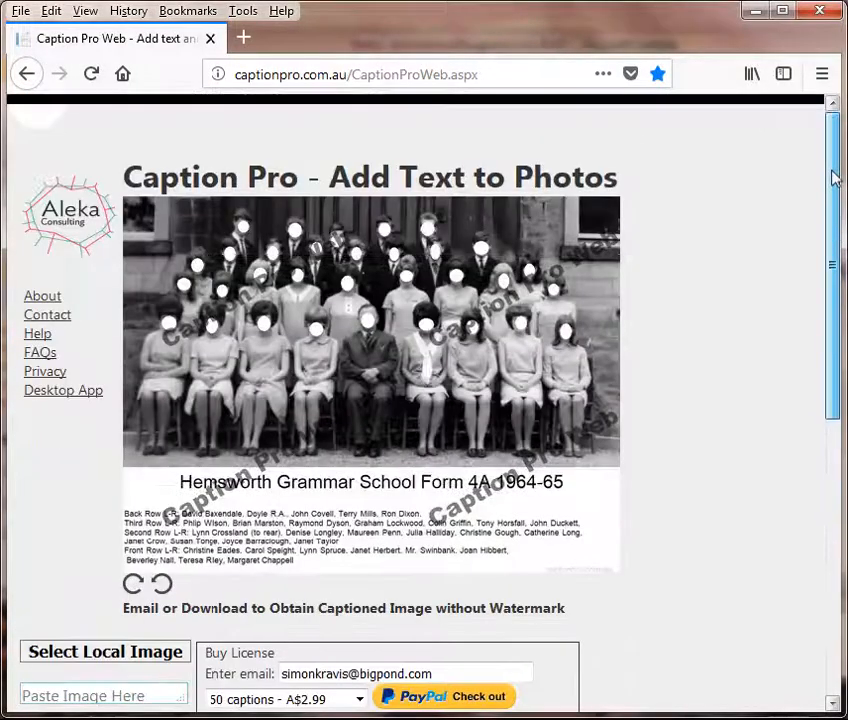
Step: Upload Hemsworth Grammar School Anon.jpg from the Multiline Demo folder as a local image
click(110, 655)
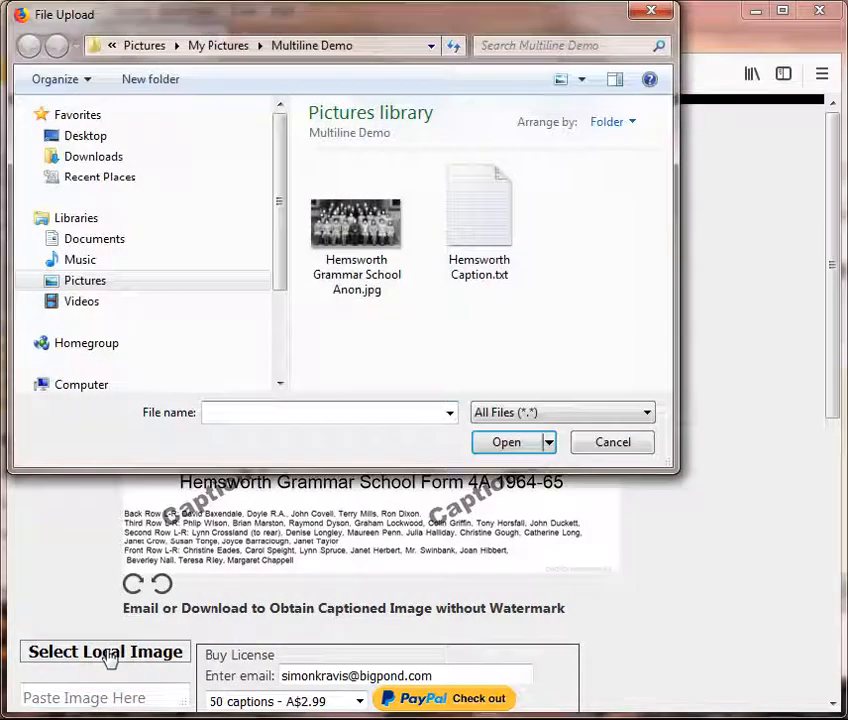
click(356, 228)
click(507, 449)
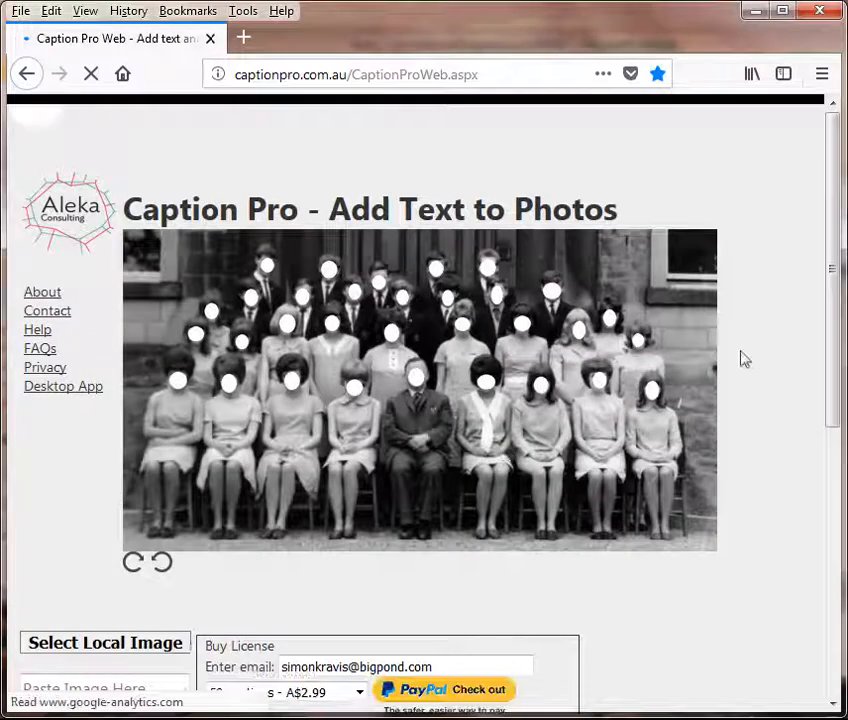
Step: Choose Facebook authorisation instead of email authorisation for captioning
drag(835, 330, 810, 490)
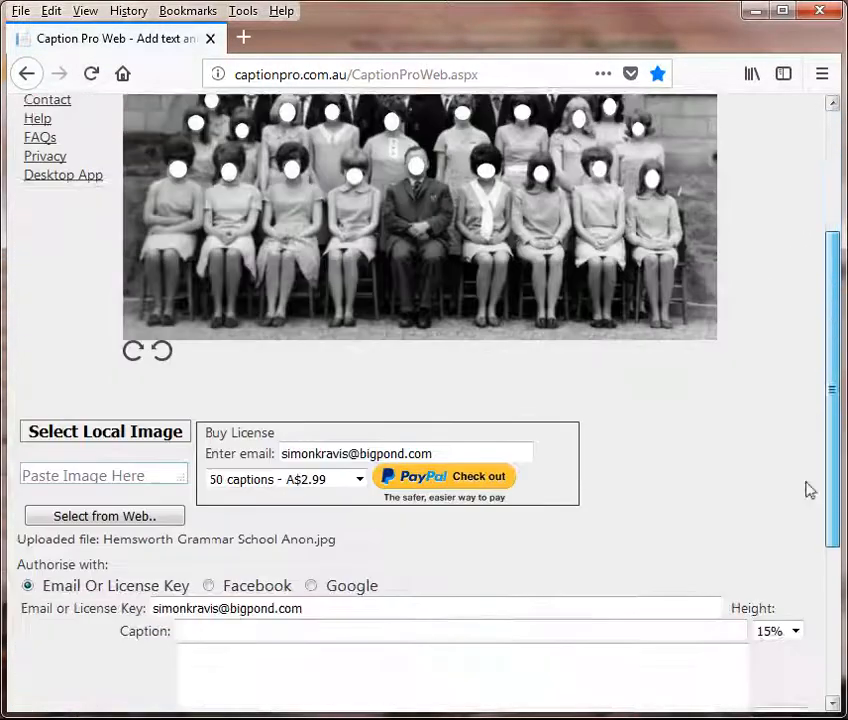
scroll(810, 490, down, 3)
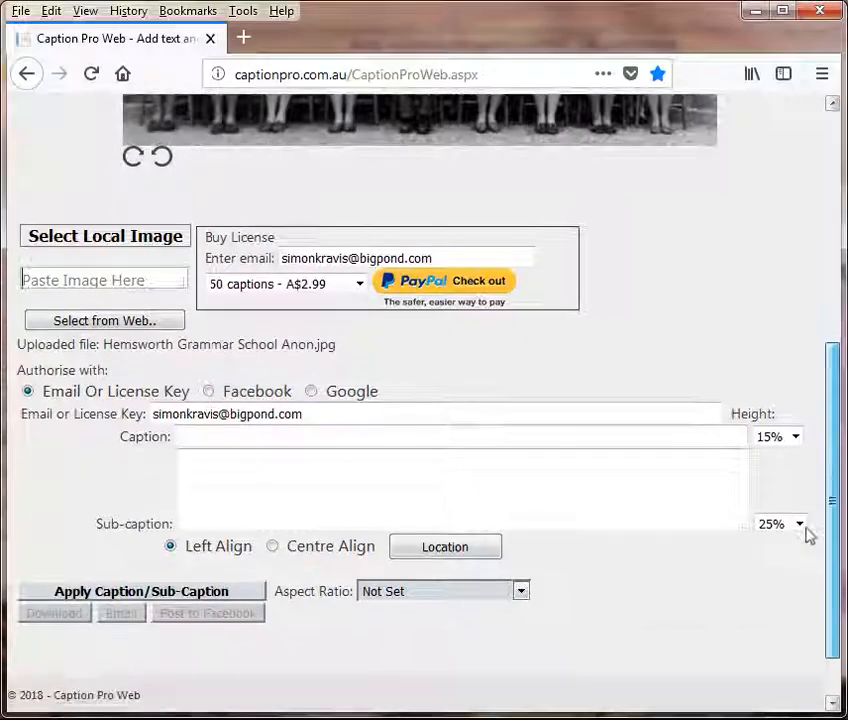
click(208, 393)
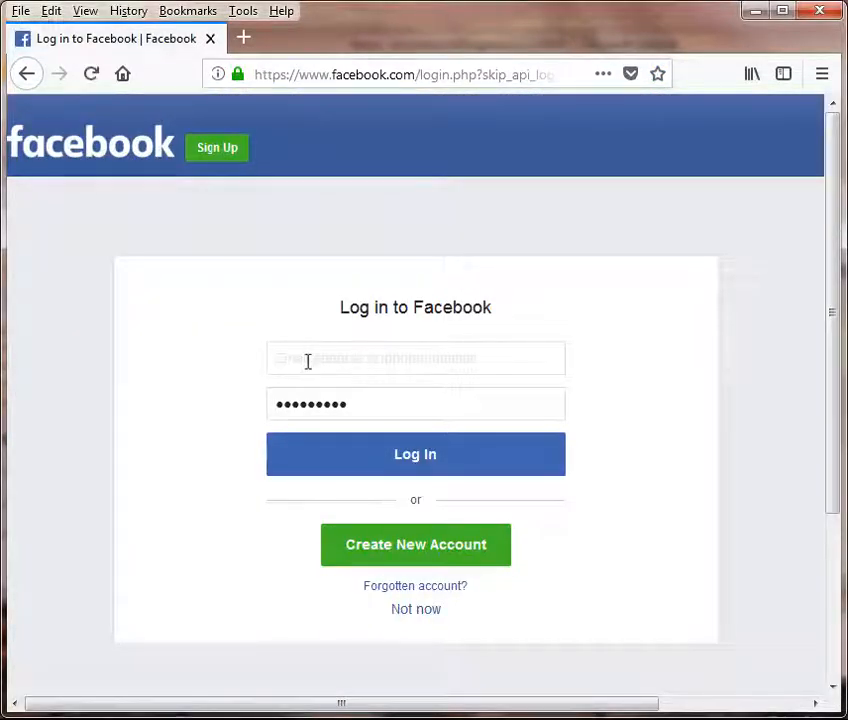
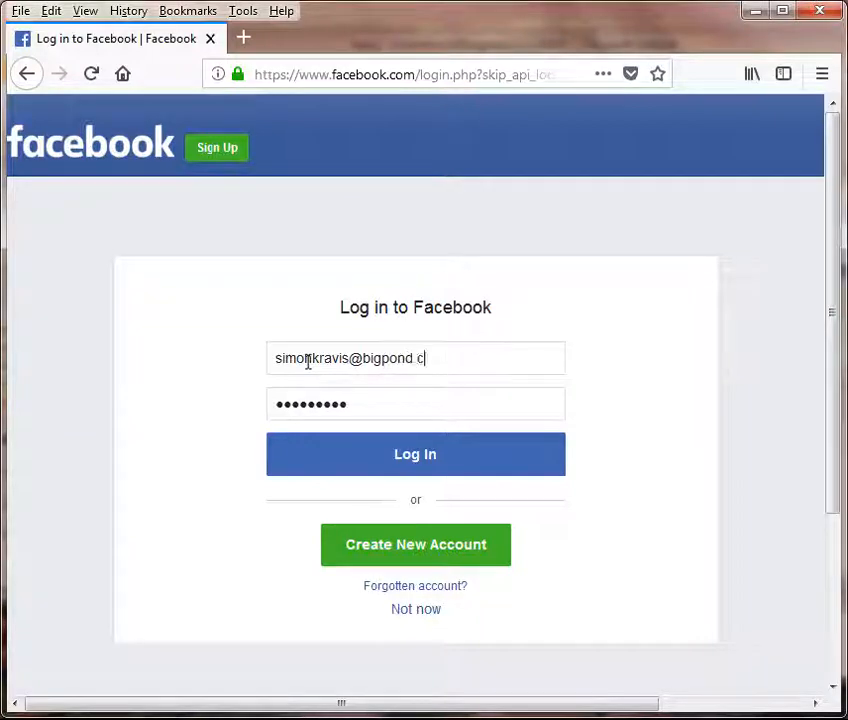
Step: Log in to Facebook with the account e-mail and password to authorise captioning
click(369, 473)
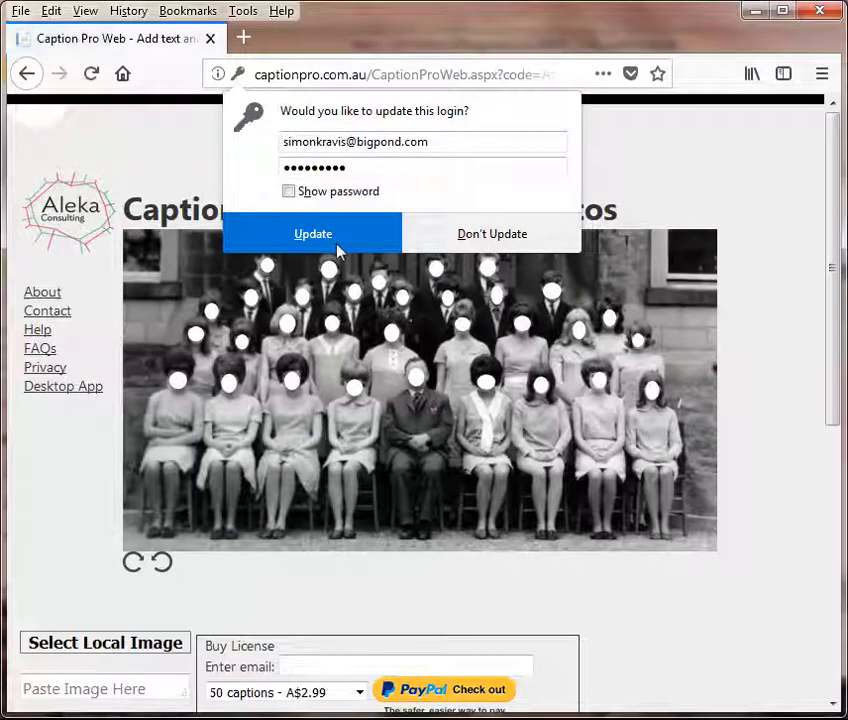
Step: Accept Firefox's saved-login update and scroll down to the empty Caption and Sub-caption fields
click(274, 240)
drag(829, 161, 818, 373)
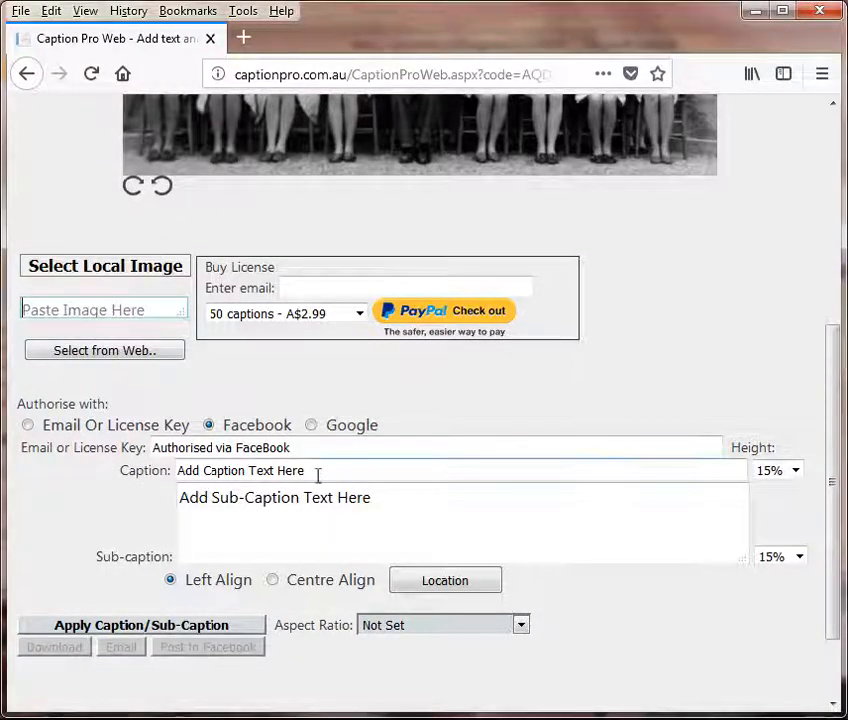
Step: Copy 'Hemsworth Grammar School Form 4A 1964-65' from the Notepad notes into the Caption field
mouse_move(237, 715)
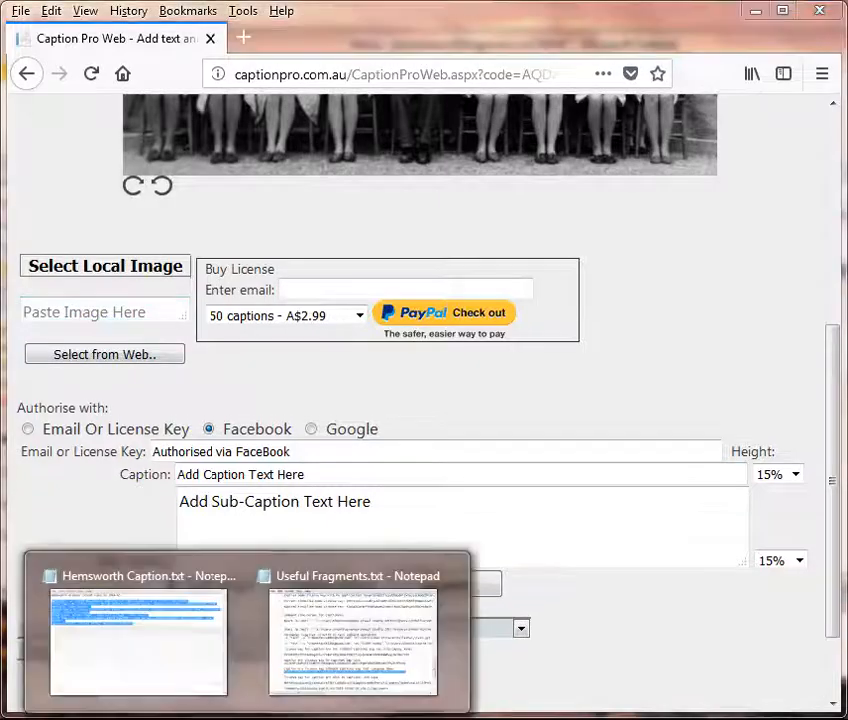
click(125, 591)
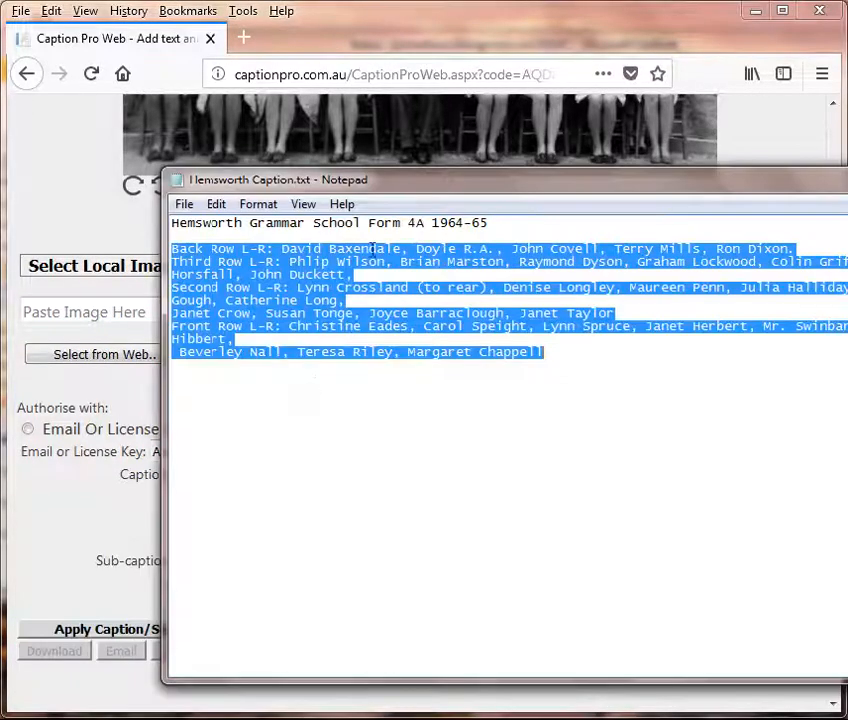
drag(505, 222, 131, 209)
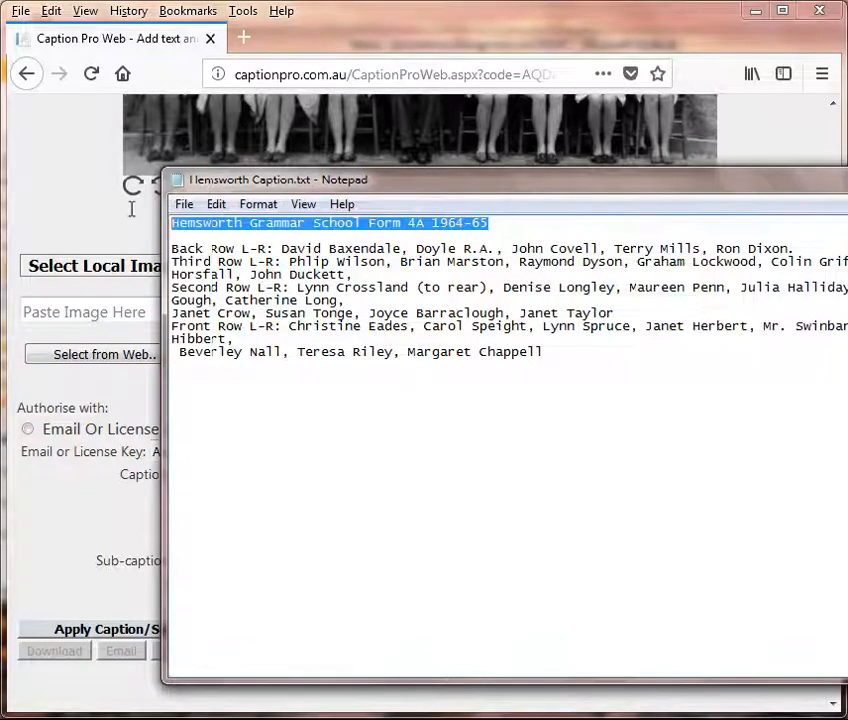
click(217, 210)
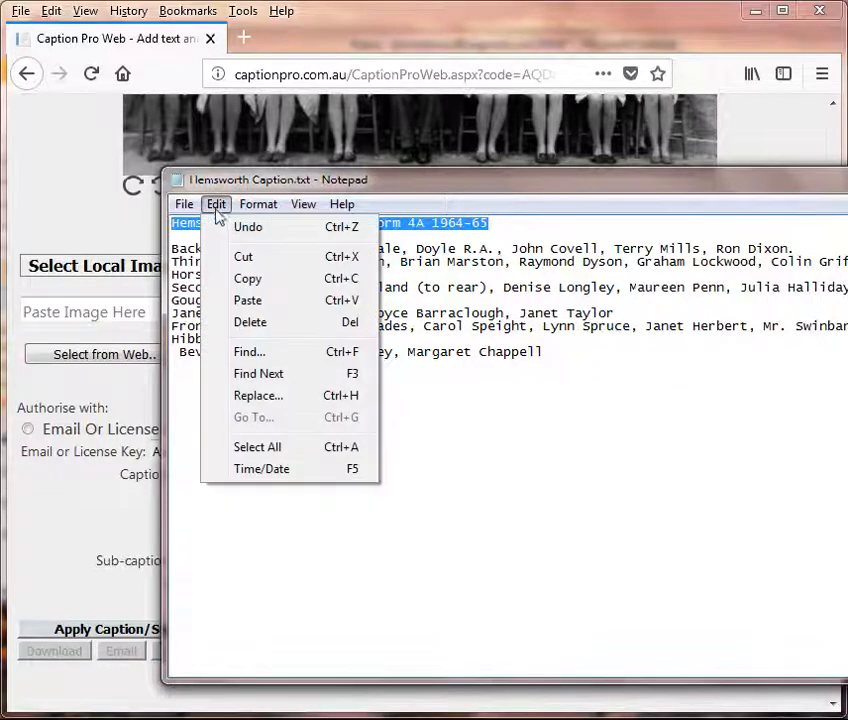
click(246, 280)
click(66, 549)
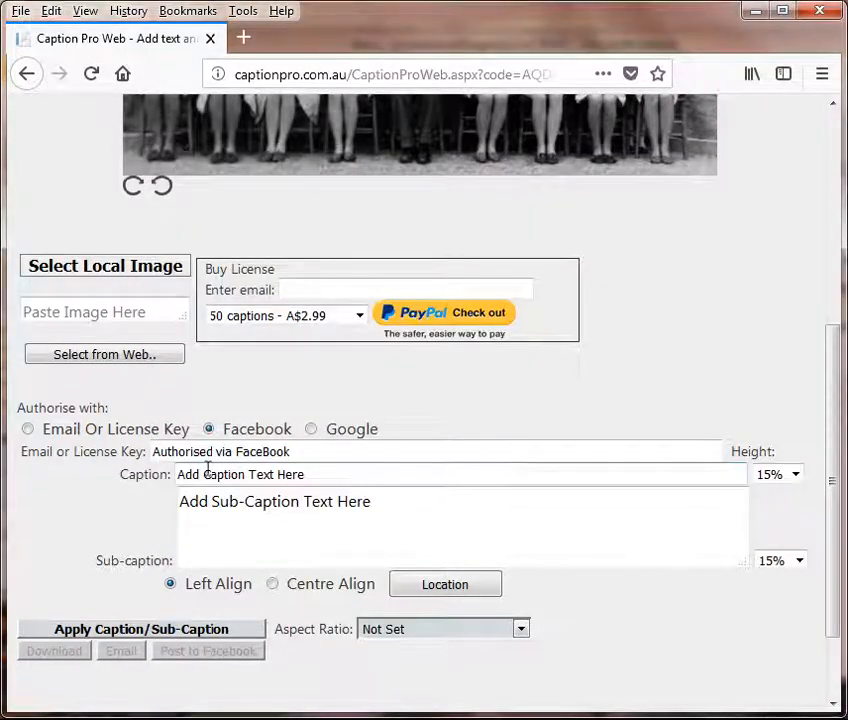
drag(316, 481, 132, 470)
key(ctrl+v)
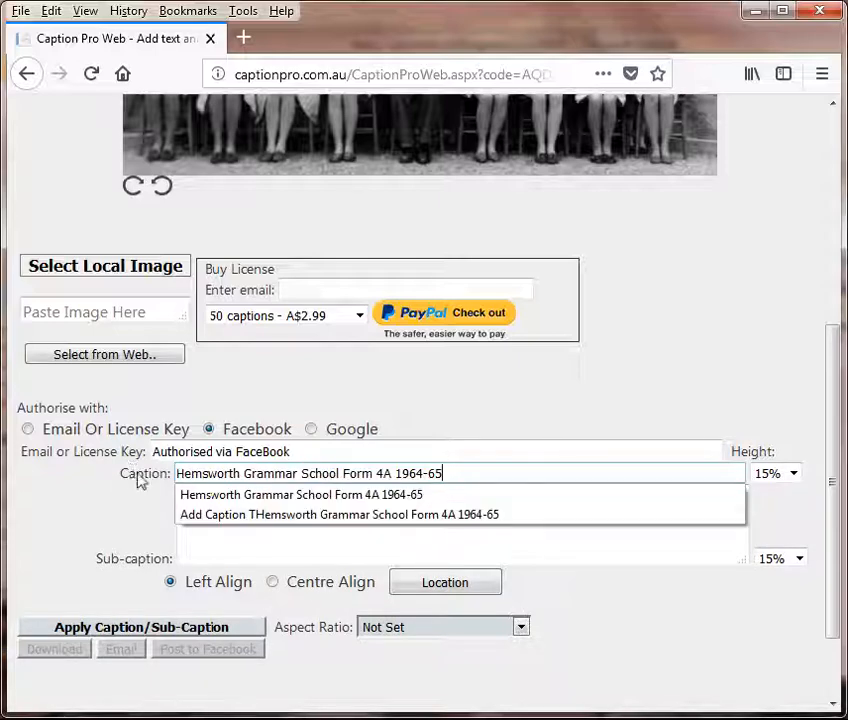
Step: Copy the rows of class names from Notepad and paste them into the Sub-caption field
click(553, 562)
key(alt+Tab)
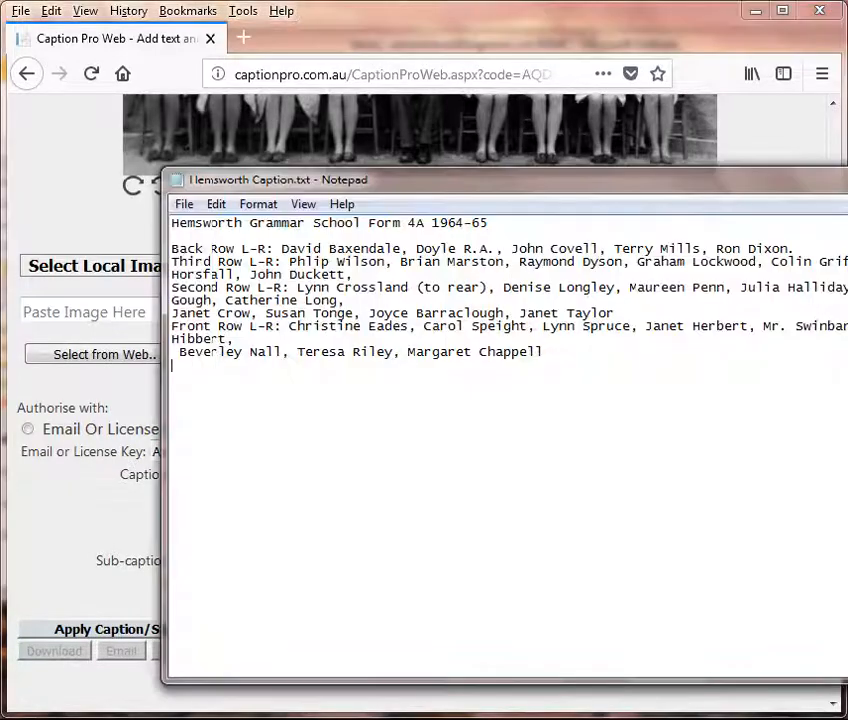
drag(172, 248, 539, 364)
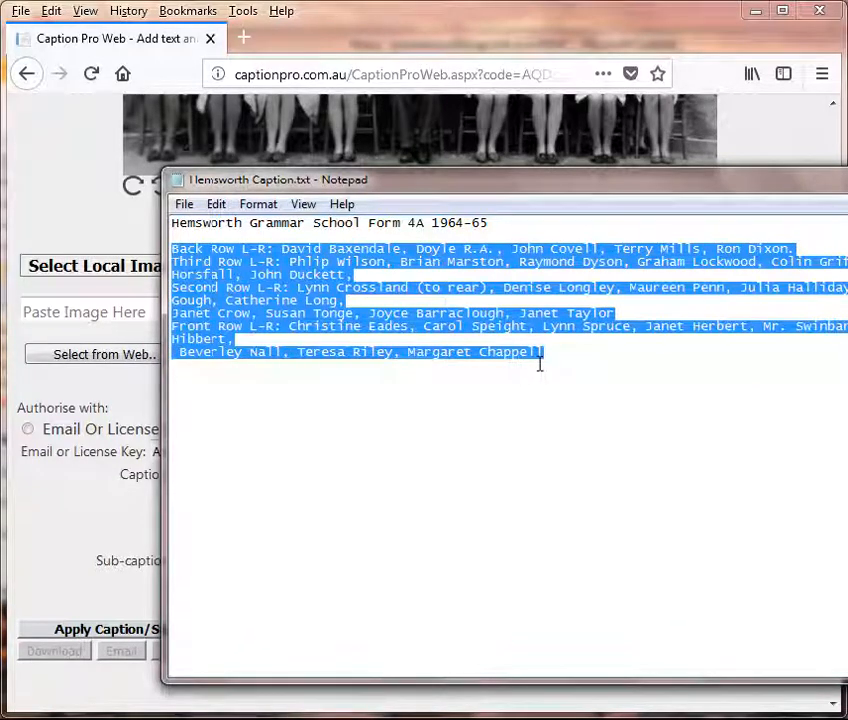
click(218, 205)
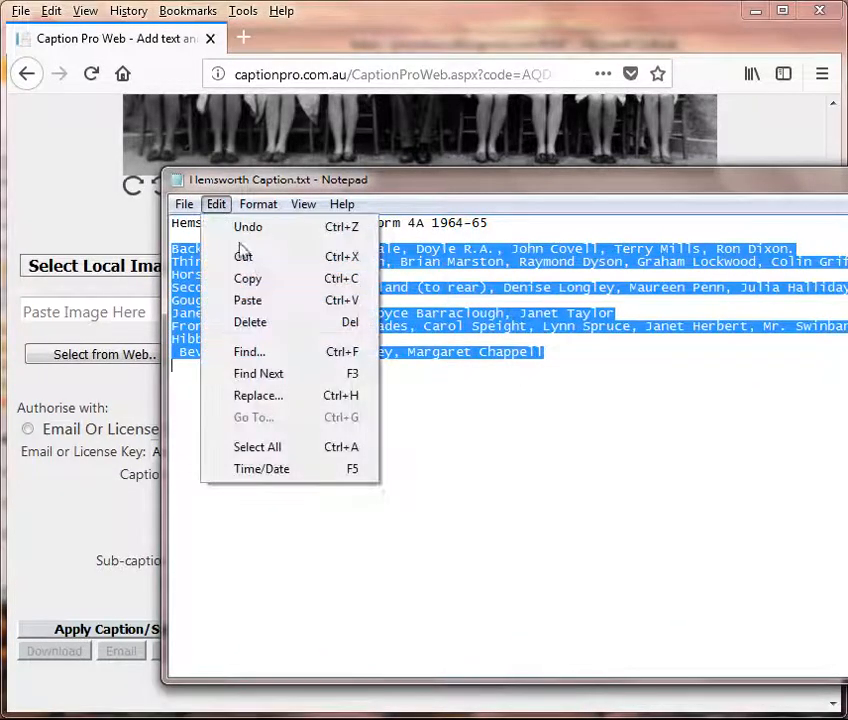
click(250, 283)
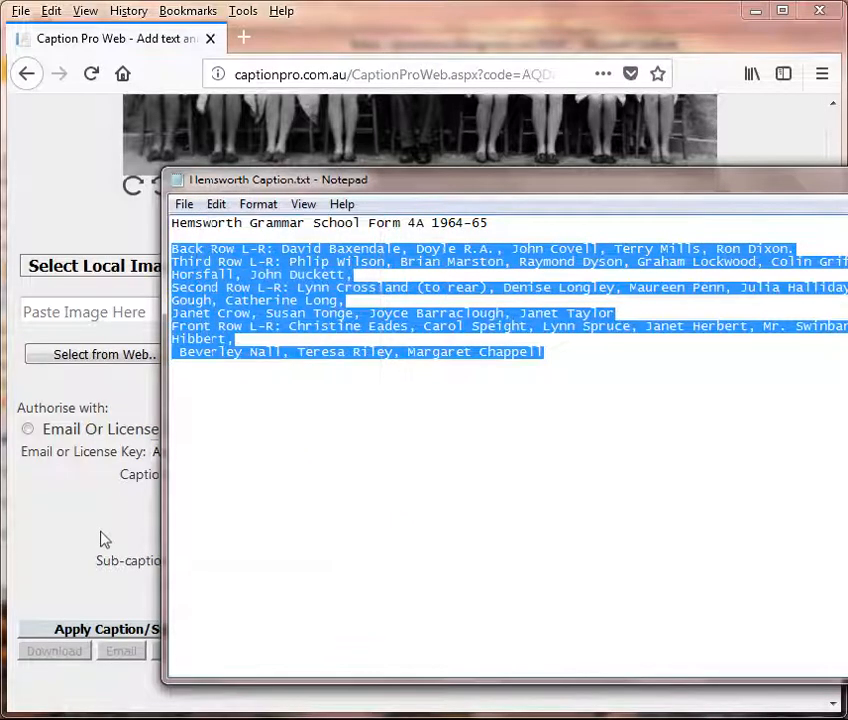
click(104, 540)
drag(400, 501, 145, 481)
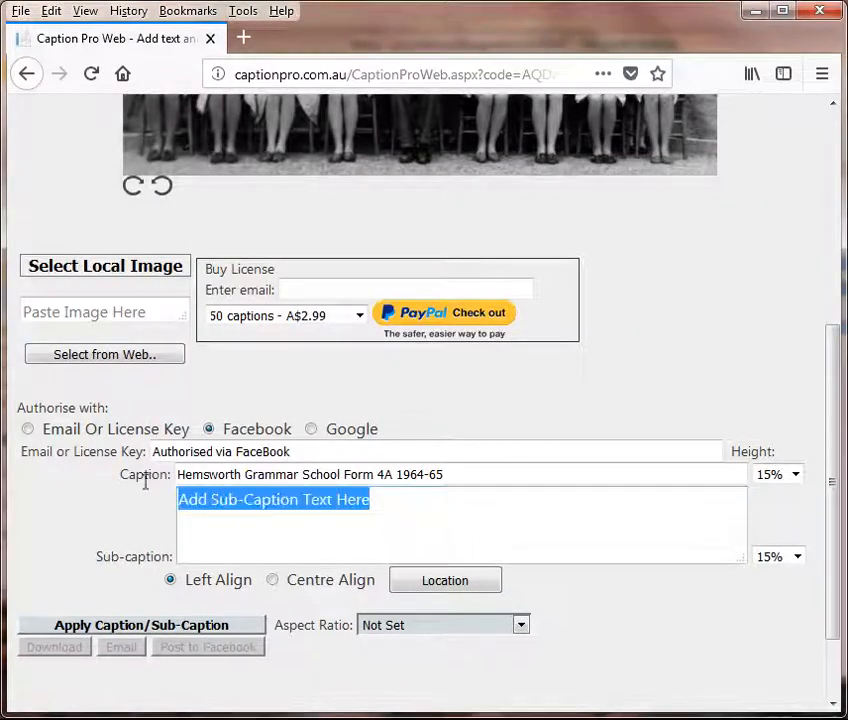
key(ctrl+v)
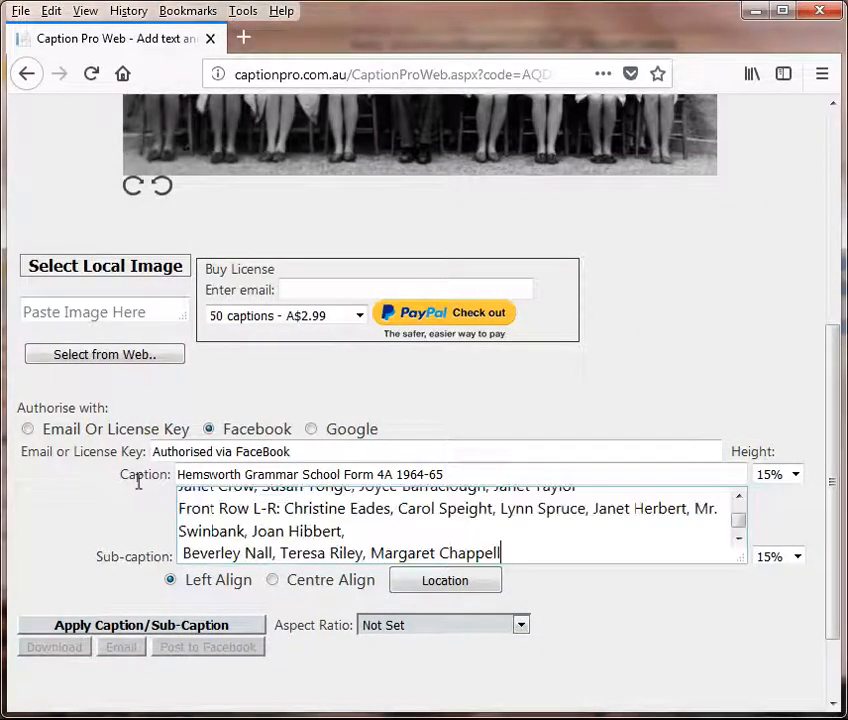
Step: Apply the title and name rows to the class photo and scroll to check the preview
click(113, 630)
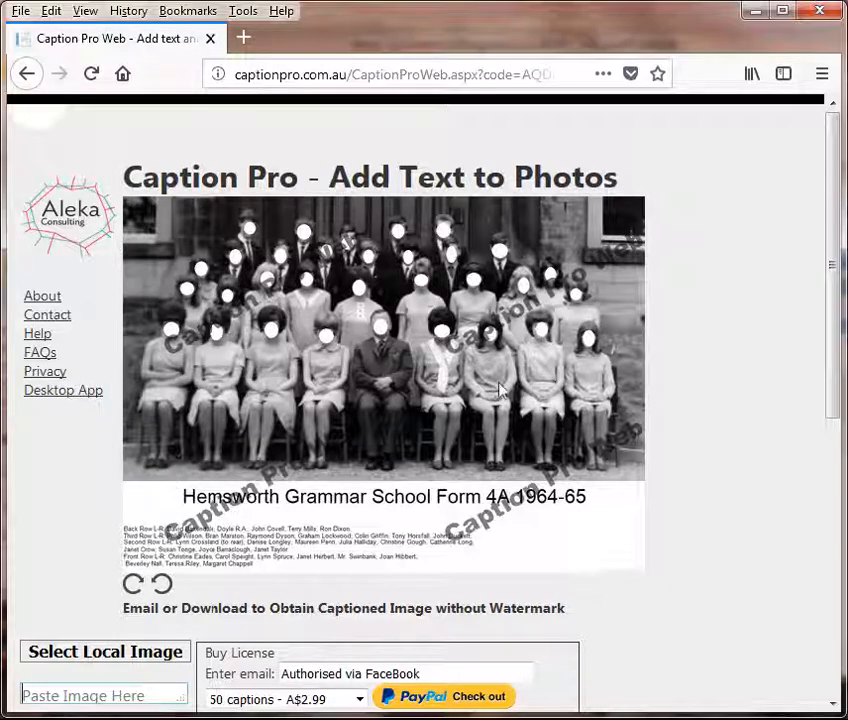
drag(833, 142, 818, 447)
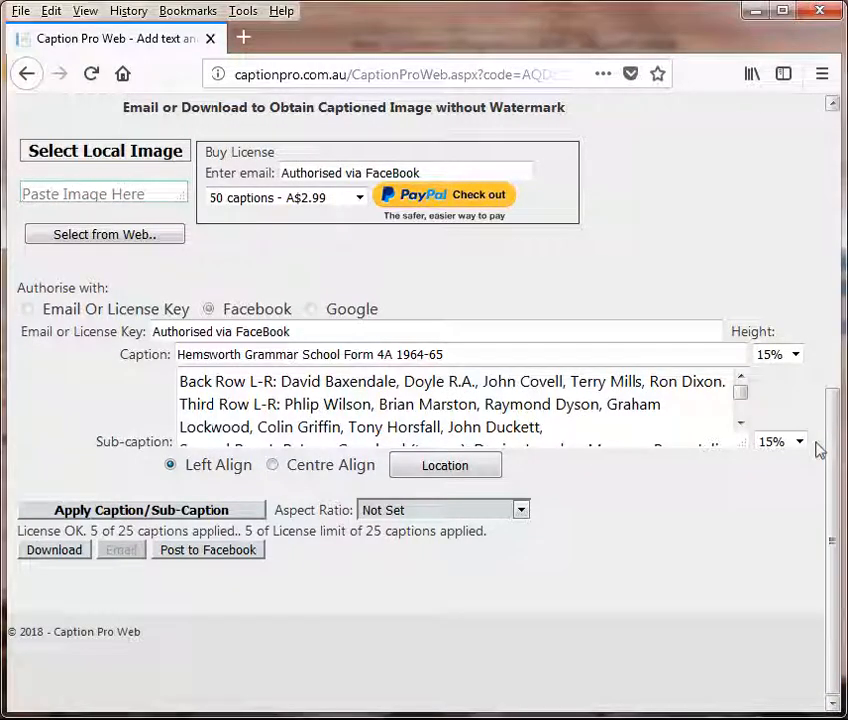
Step: Save the captioned photo as Hemsworth Grammar School Anon(2).jpg and check it in Windows Photo Viewer
click(55, 551)
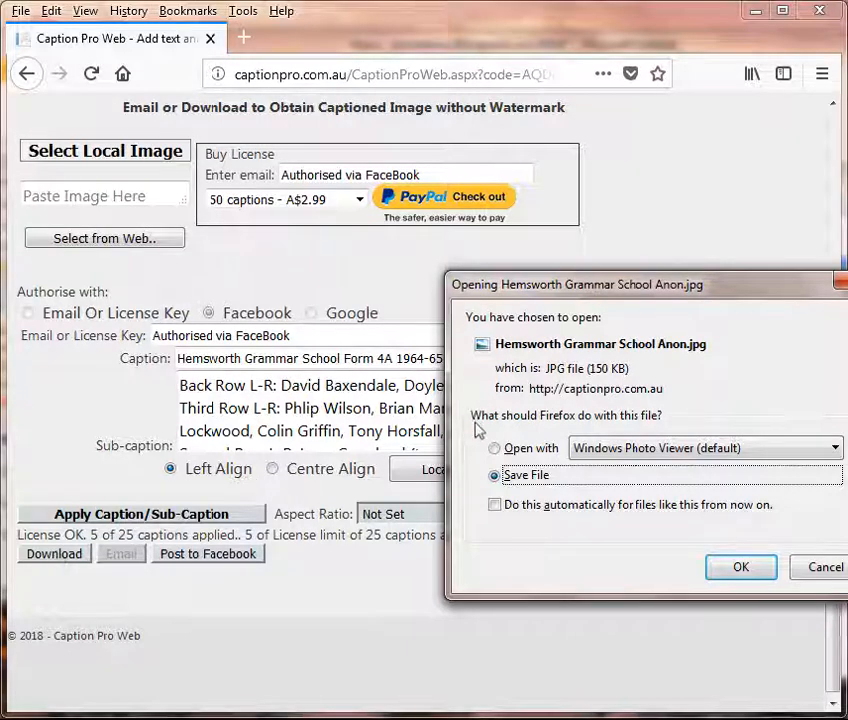
click(741, 576)
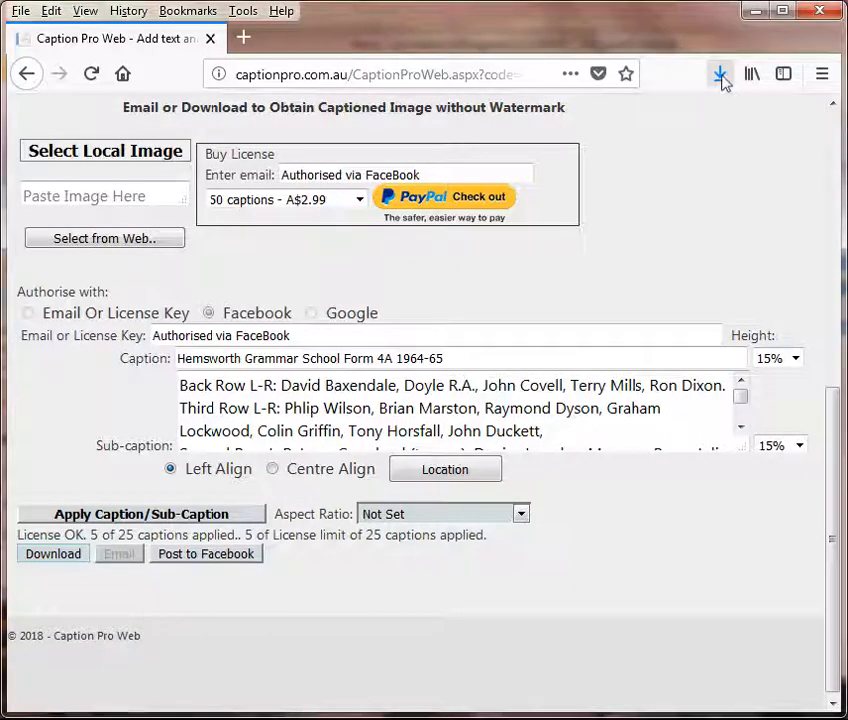
click(721, 77)
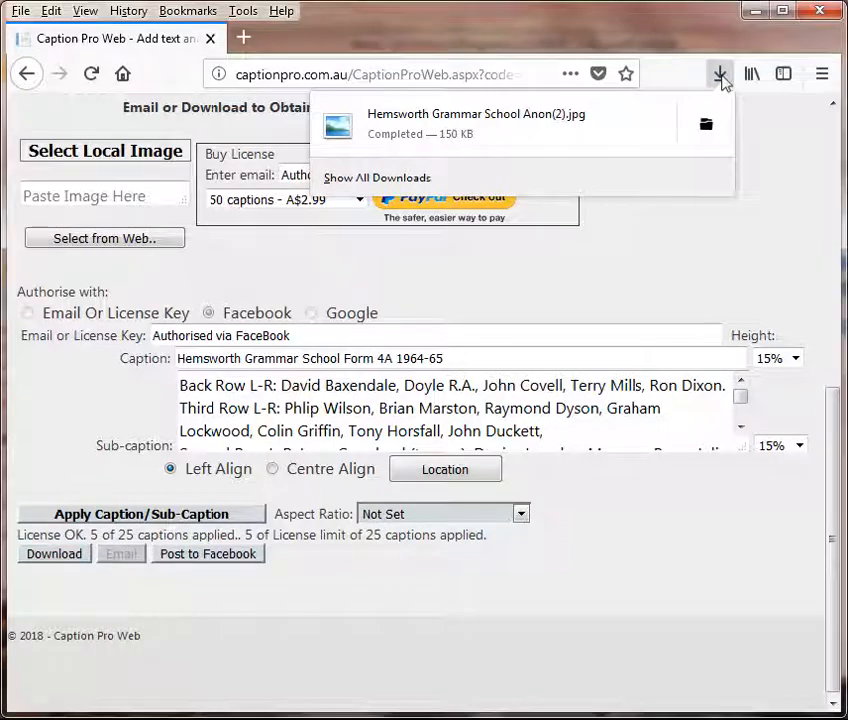
click(460, 120)
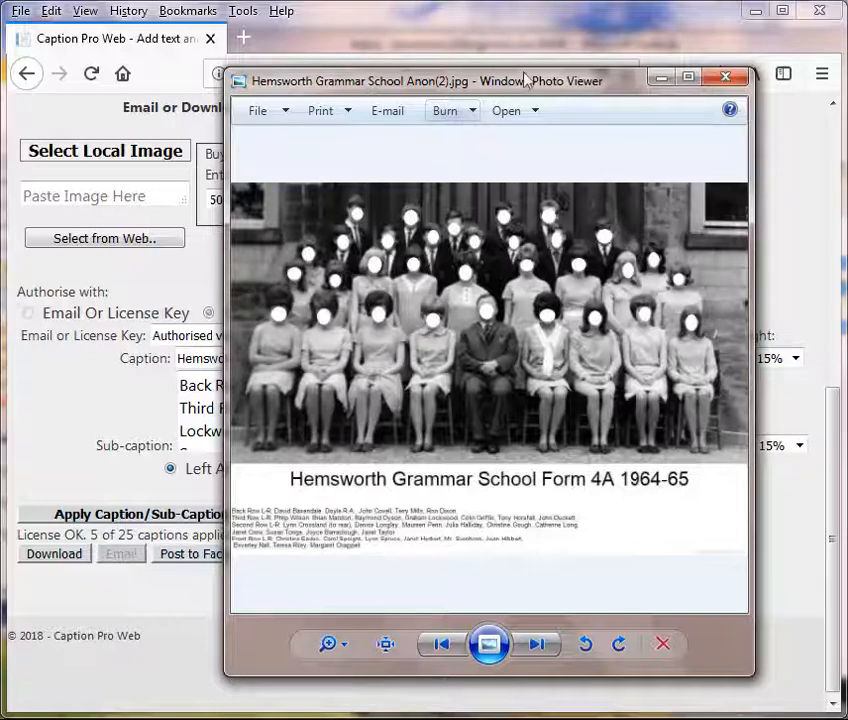
click(727, 78)
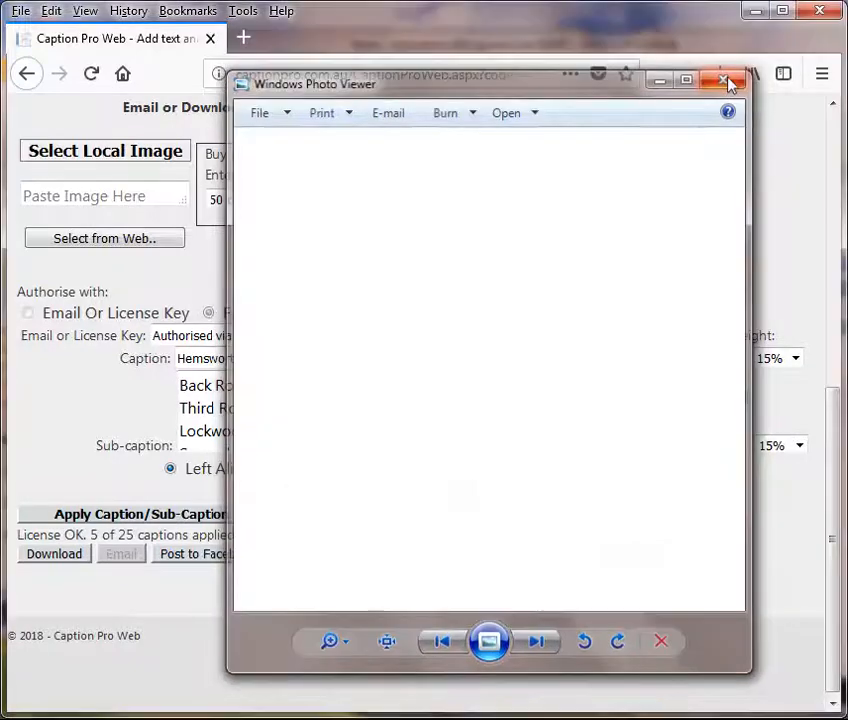
Step: Set sub-caption height to 25%, reapply both captions, and download the updated photo
click(800, 447)
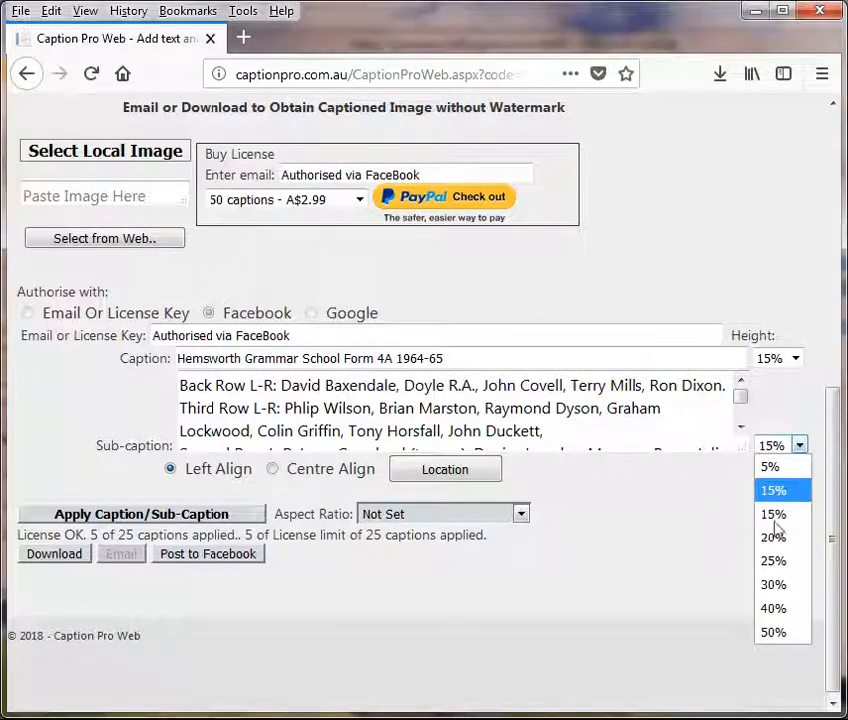
click(775, 562)
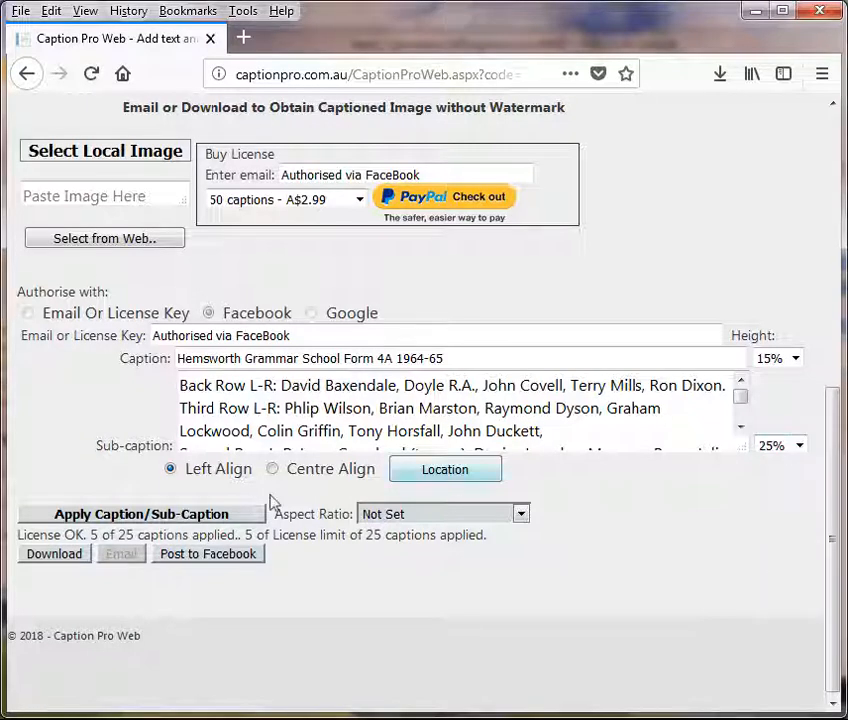
click(130, 520)
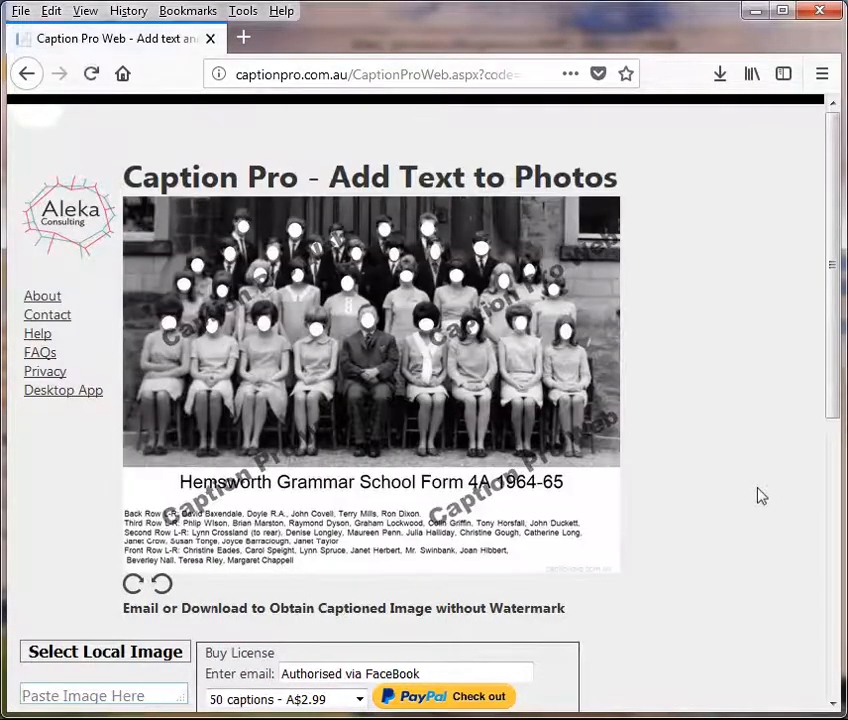
drag(836, 314, 828, 518)
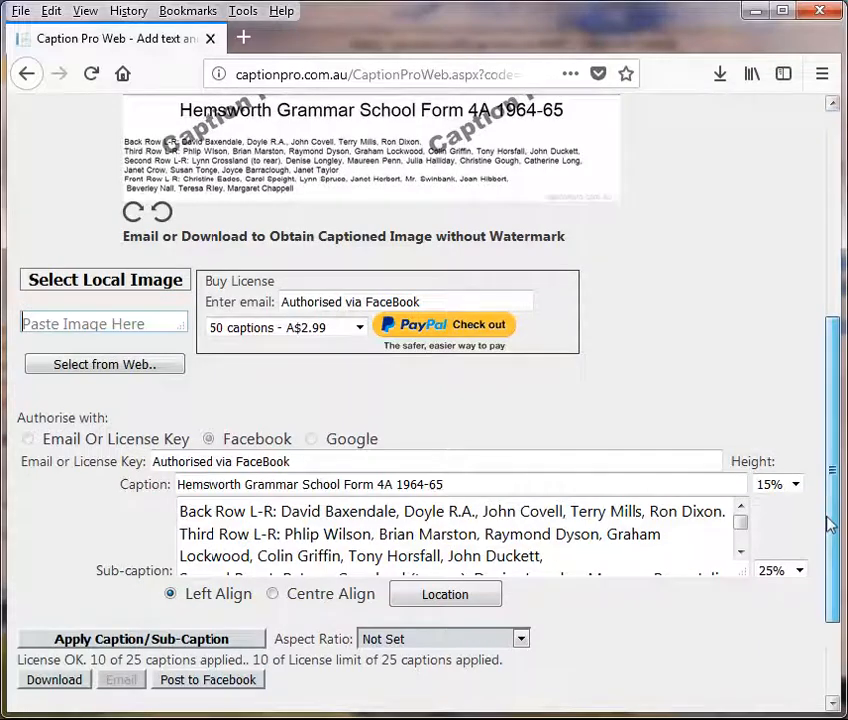
click(54, 680)
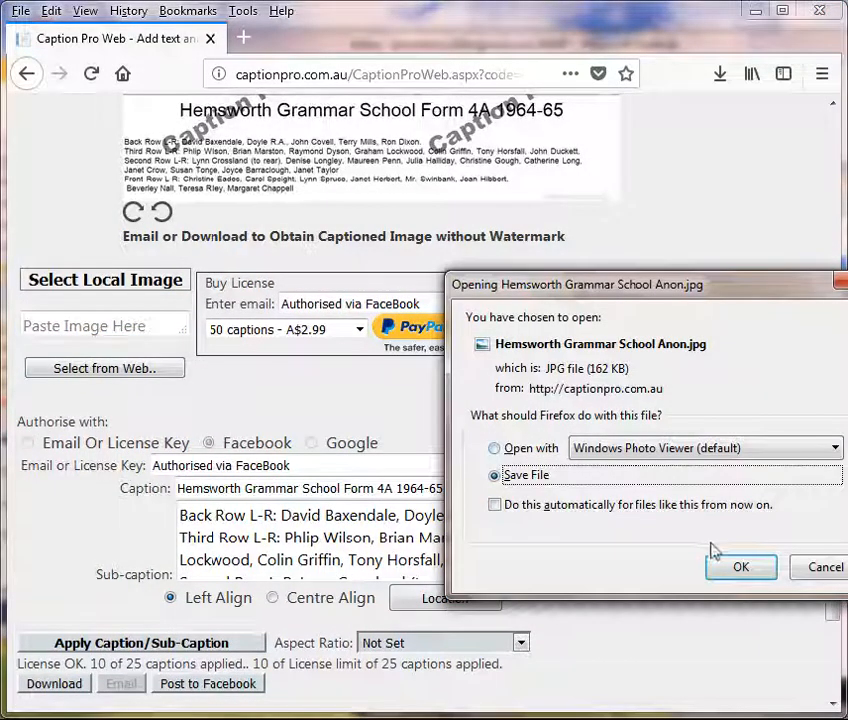
Step: Save Hemsworth Grammar School Anon(3).jpg, view it in Photo Viewer, then close the viewer
click(738, 567)
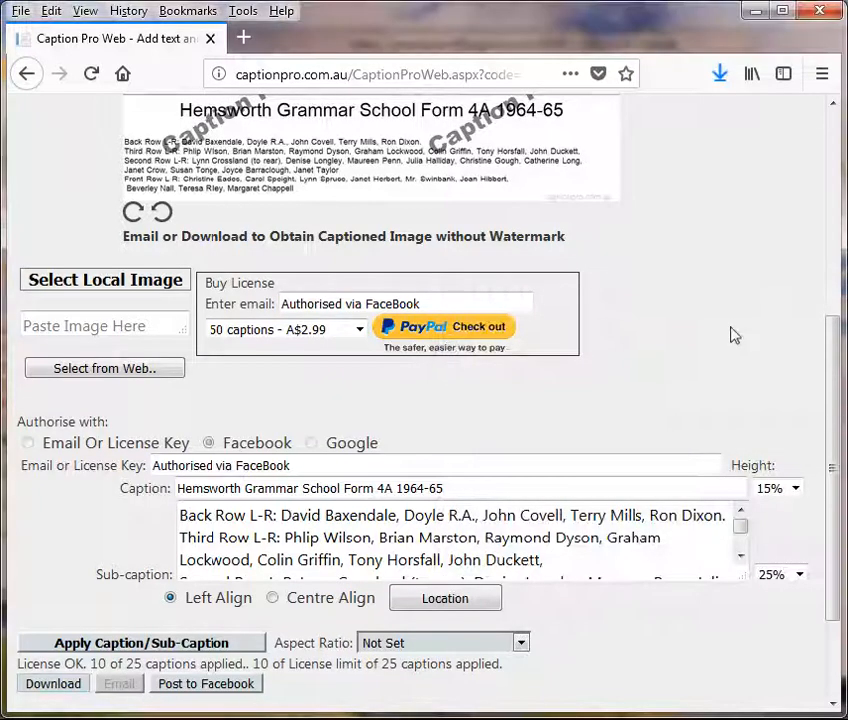
click(719, 81)
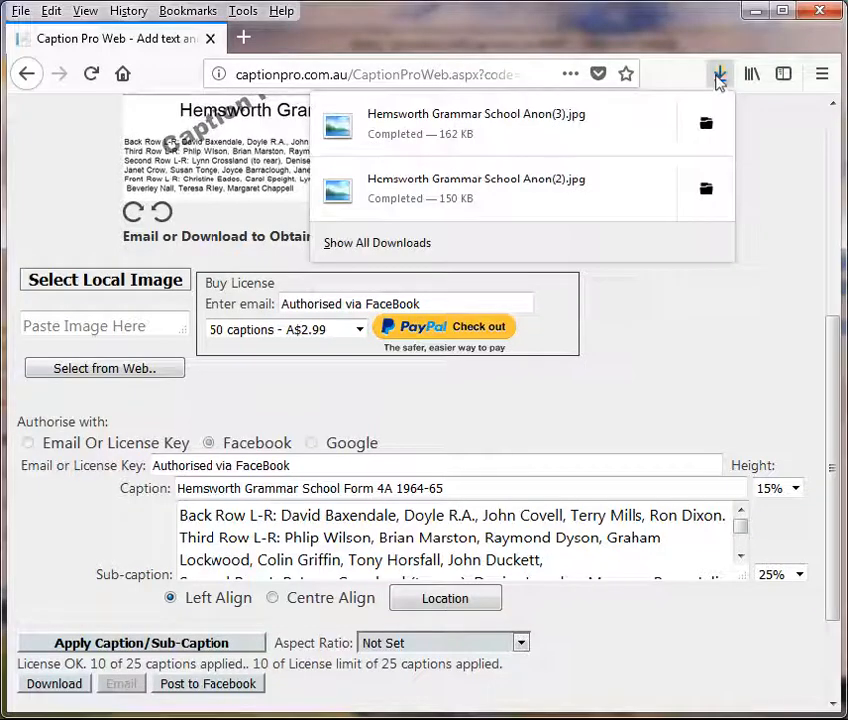
click(469, 119)
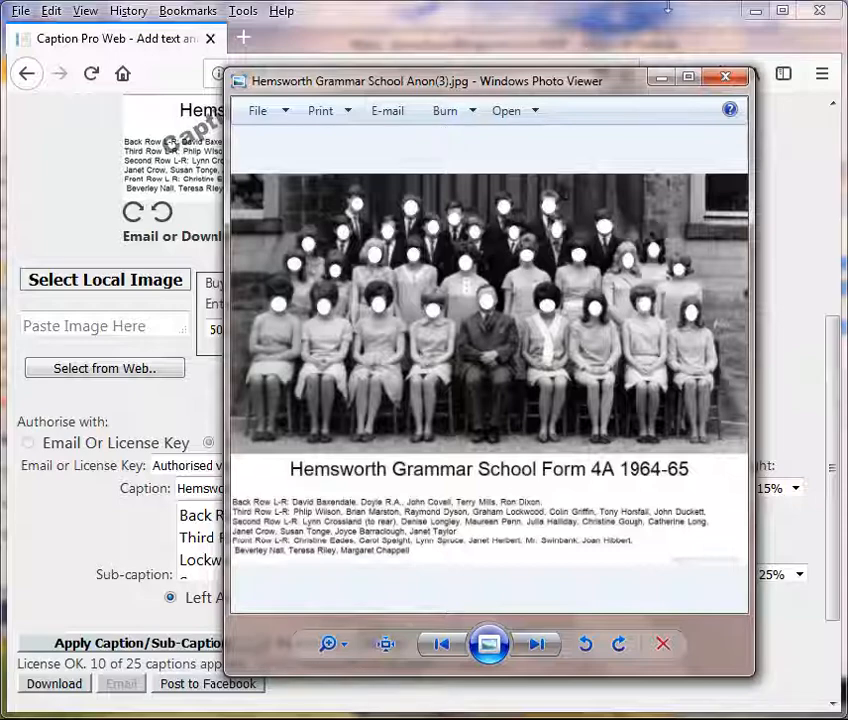
click(724, 79)
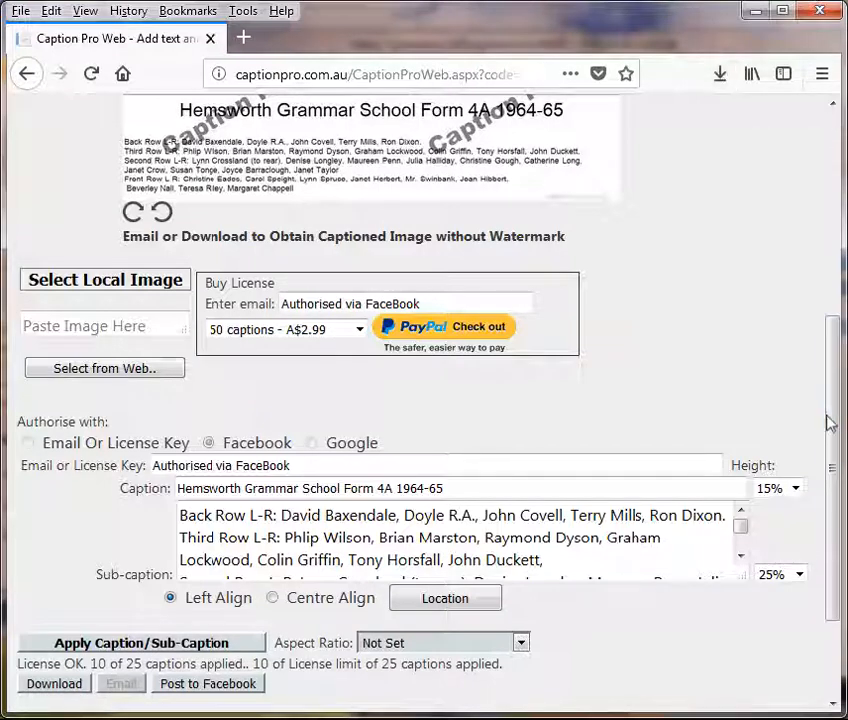
Step: Upload Hemsworth Grammar School Anon(3).jpg from the Downloads folder as the source image
scroll(834, 439, up, 5)
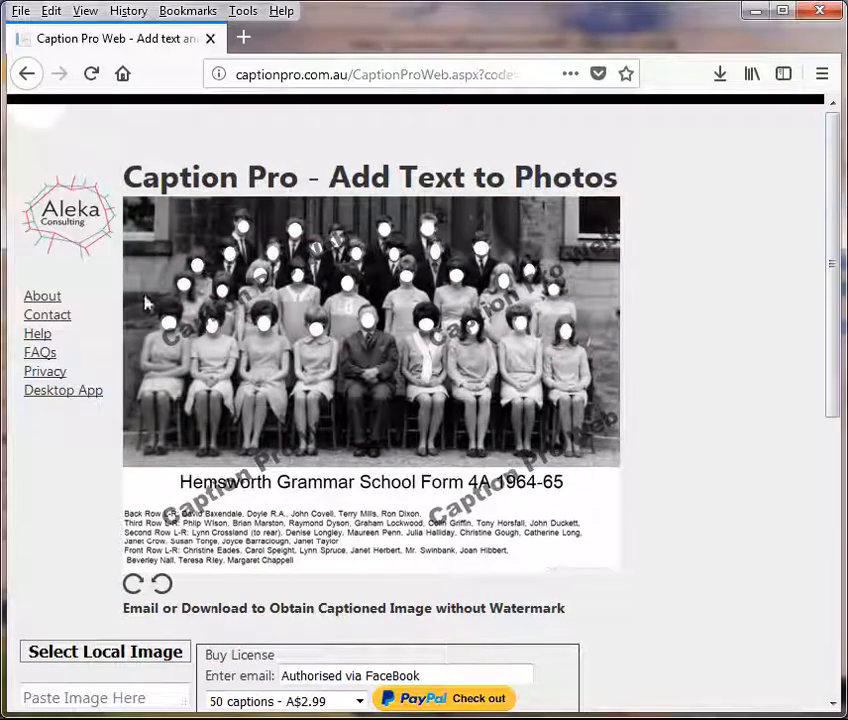
scroll(836, 265, down, 4)
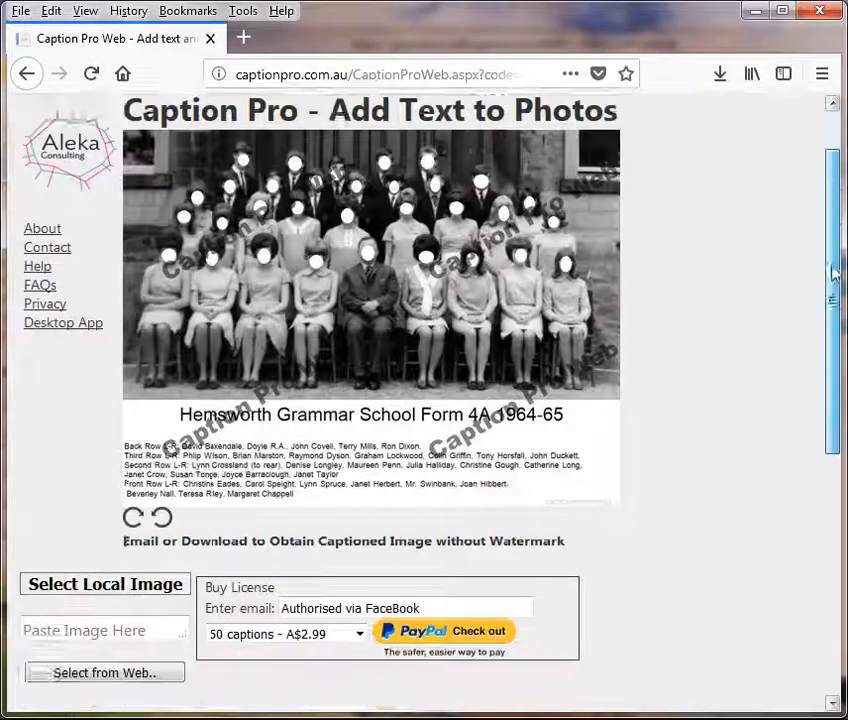
click(113, 449)
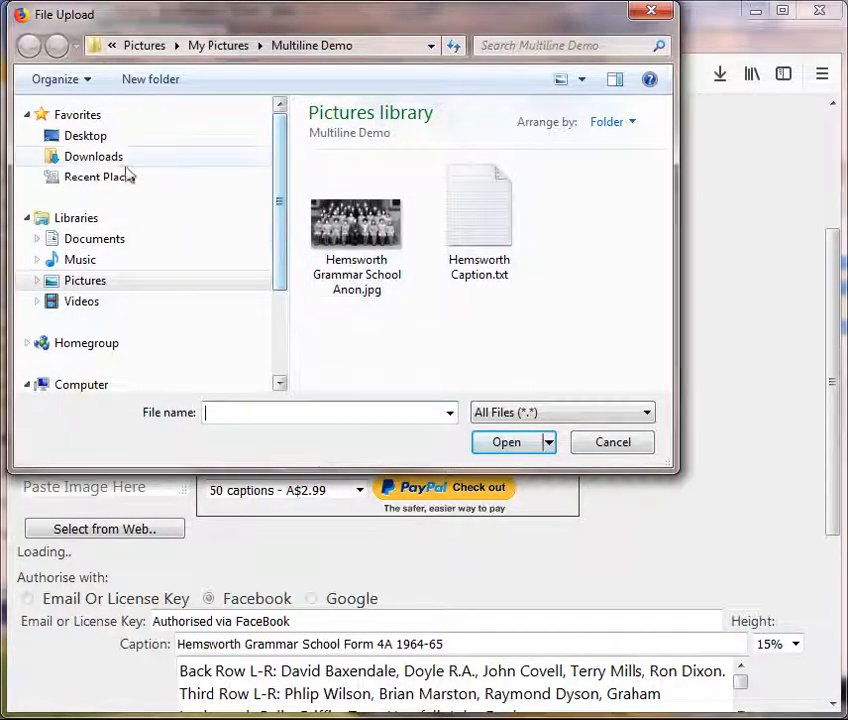
click(90, 162)
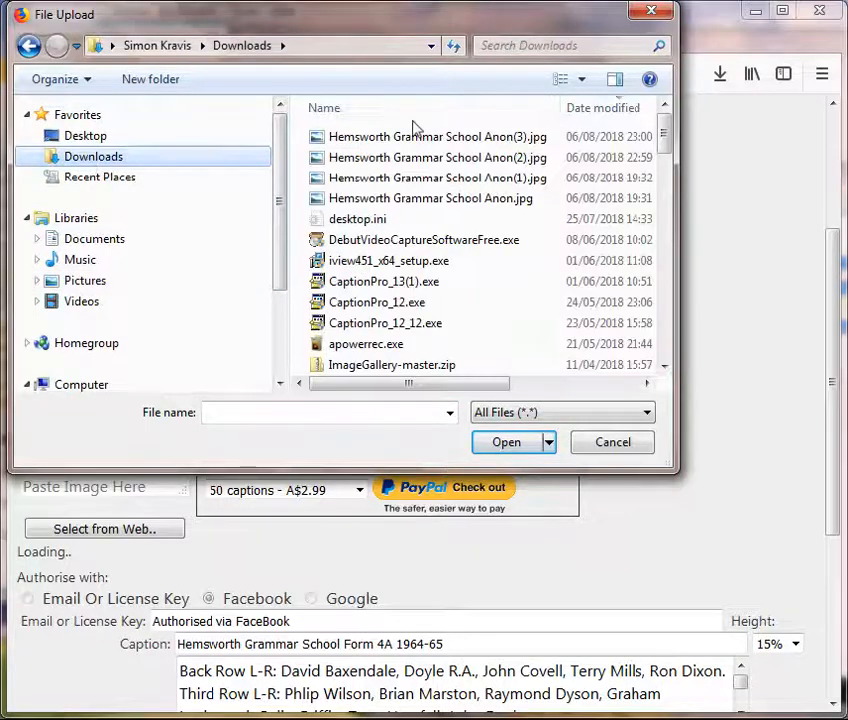
click(388, 141)
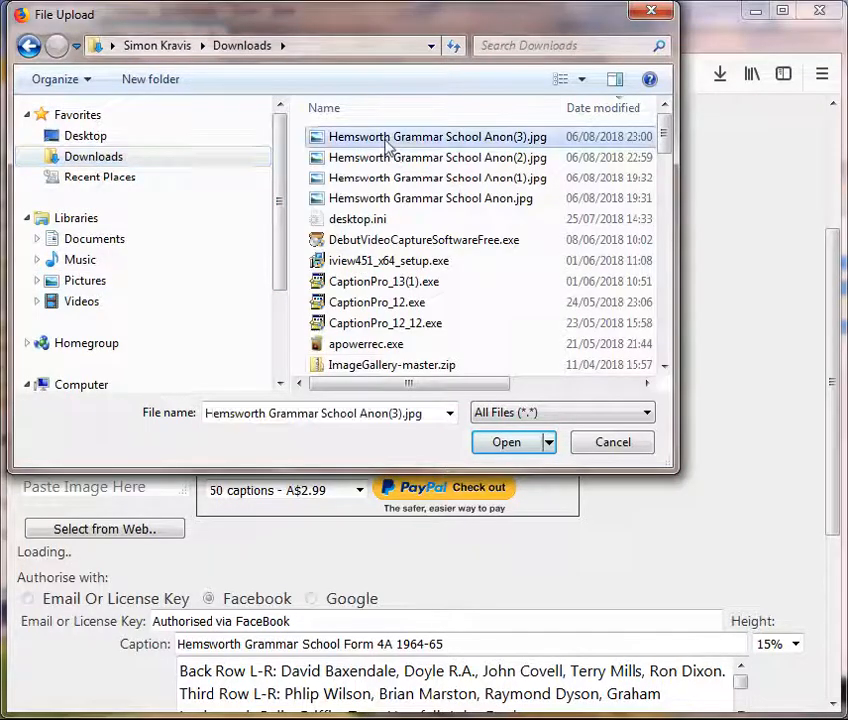
click(498, 445)
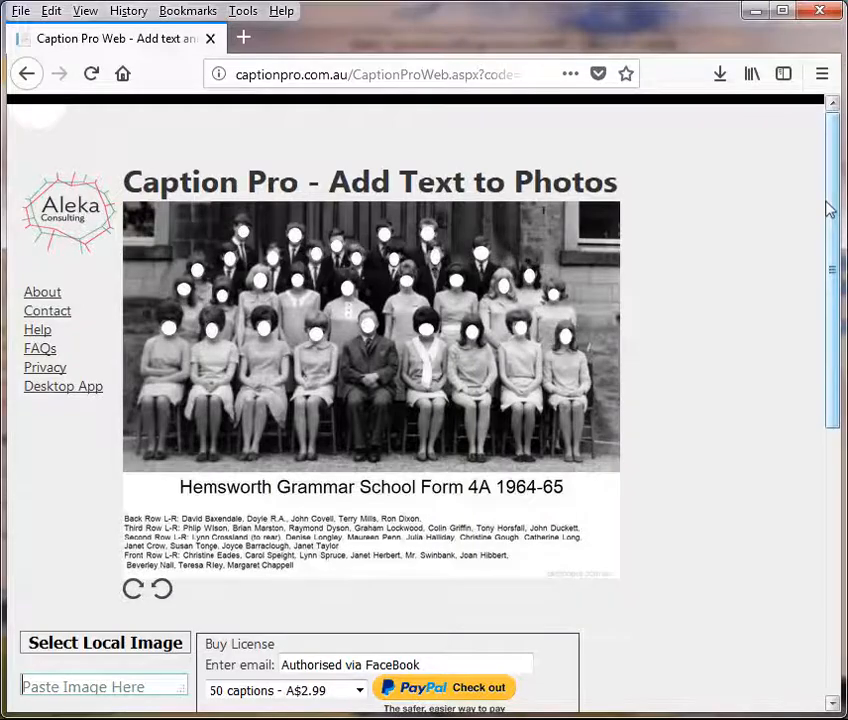
Step: Change 'Phlip' to 'Philip' in the names sub-caption and reapply title and sub-caption
drag(835, 208, 810, 460)
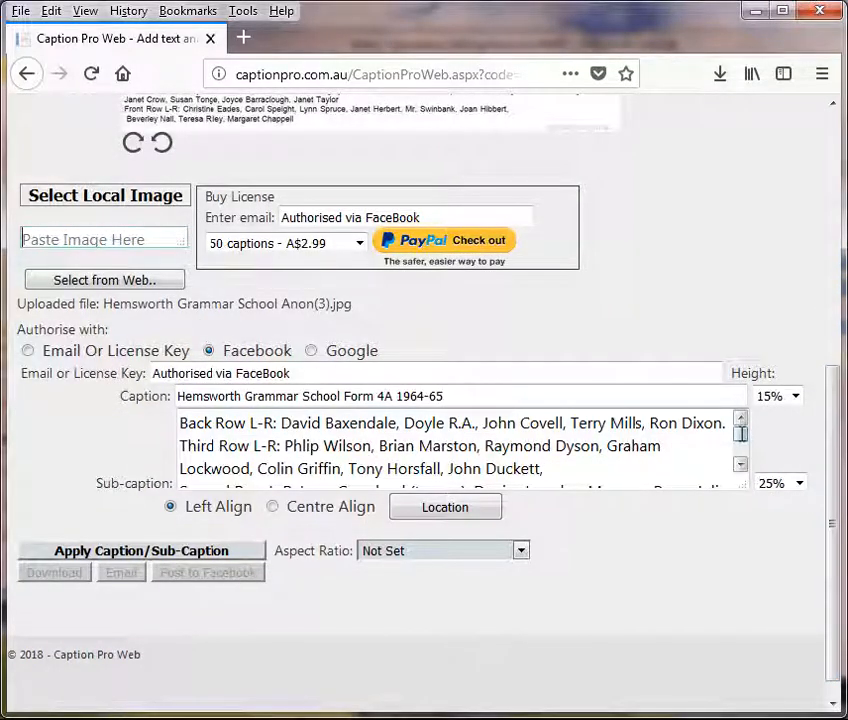
mouse_move(741, 434)
mouse_down()
mouse_move(741, 446)
mouse_move(741, 435)
mouse_up()
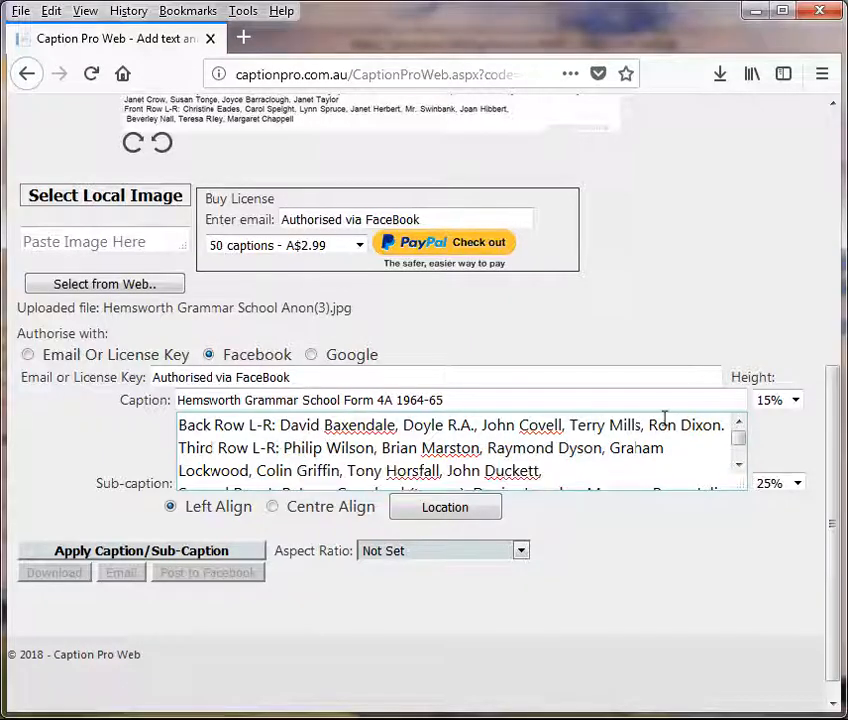
drag(835, 450, 812, 532)
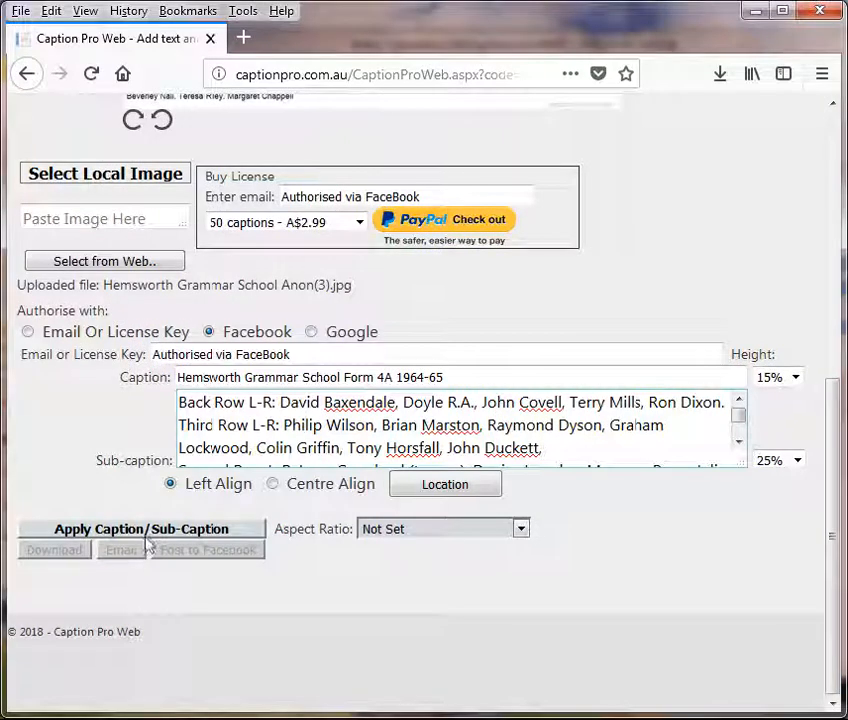
click(146, 529)
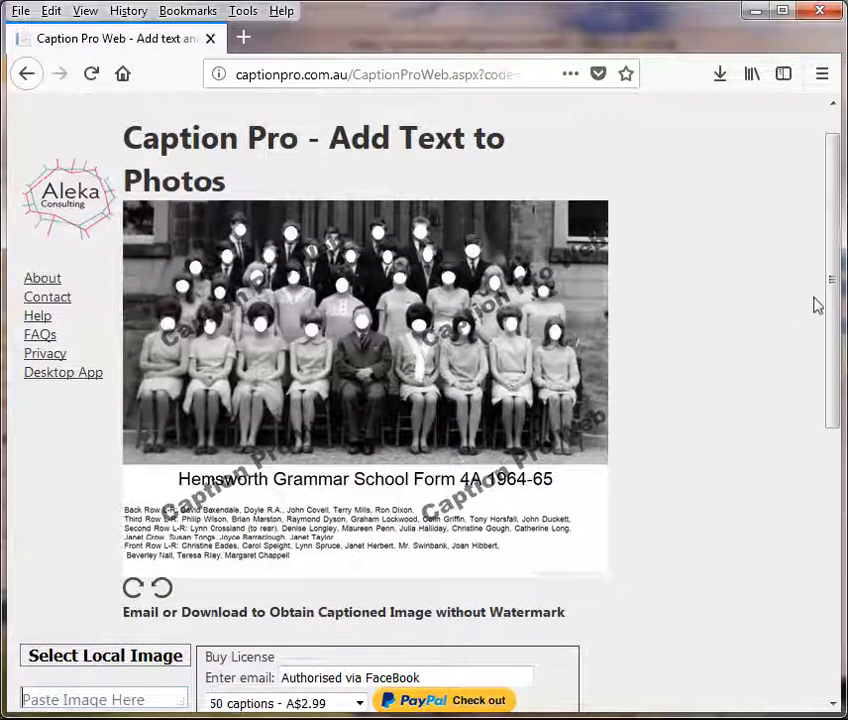
drag(835, 313, 810, 618)
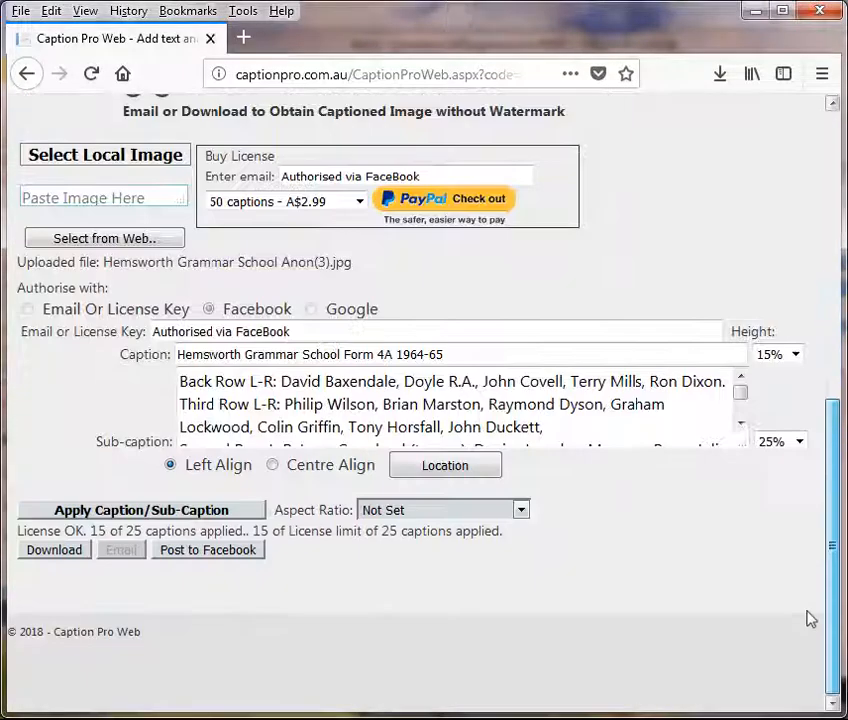
Step: Save the recaptioned photo as Hemsworth Grammar School Anon(3)(1).jpg and open it from Downloads
click(60, 551)
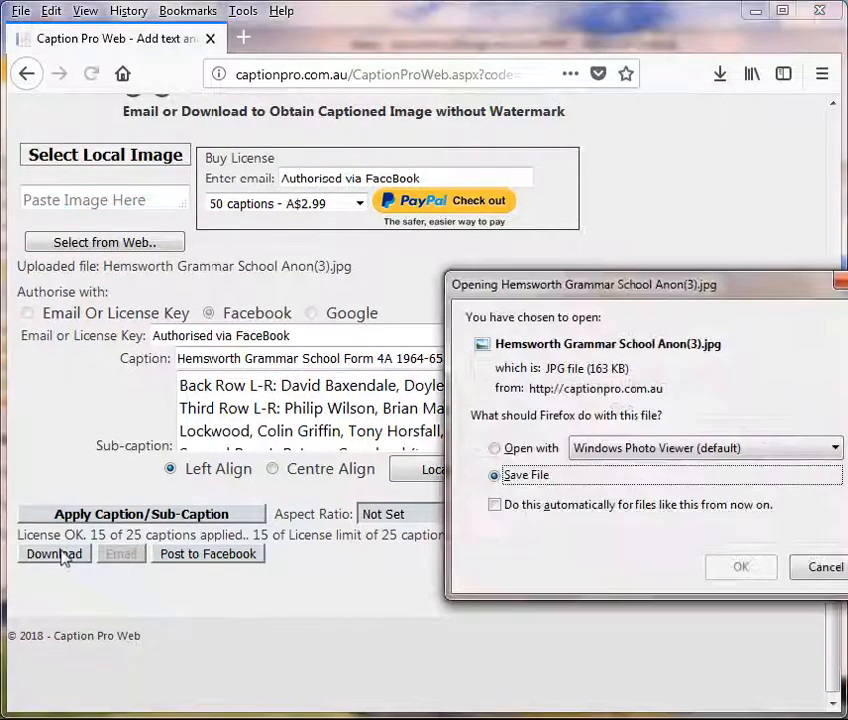
click(755, 576)
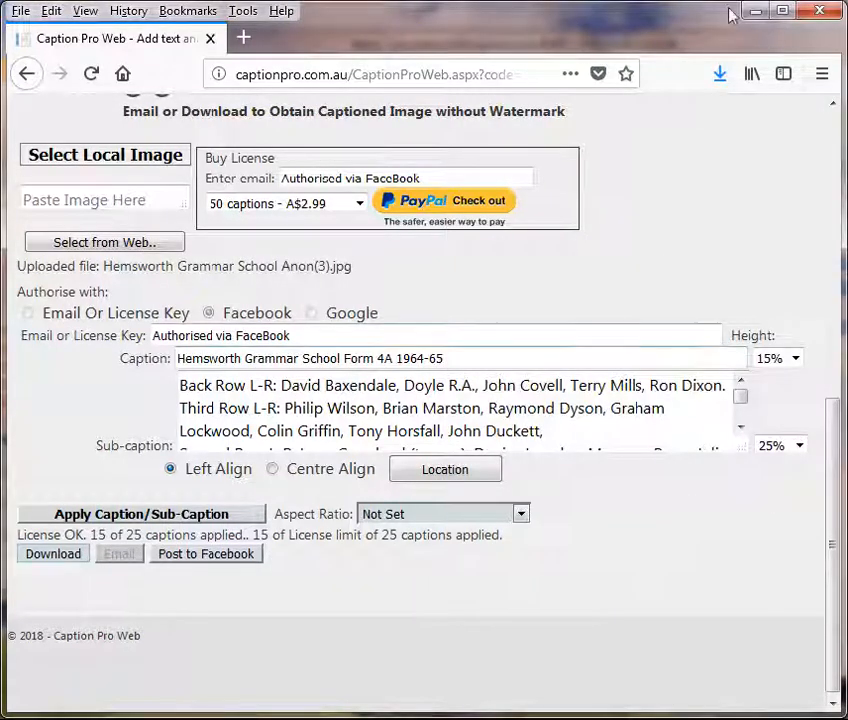
click(720, 78)
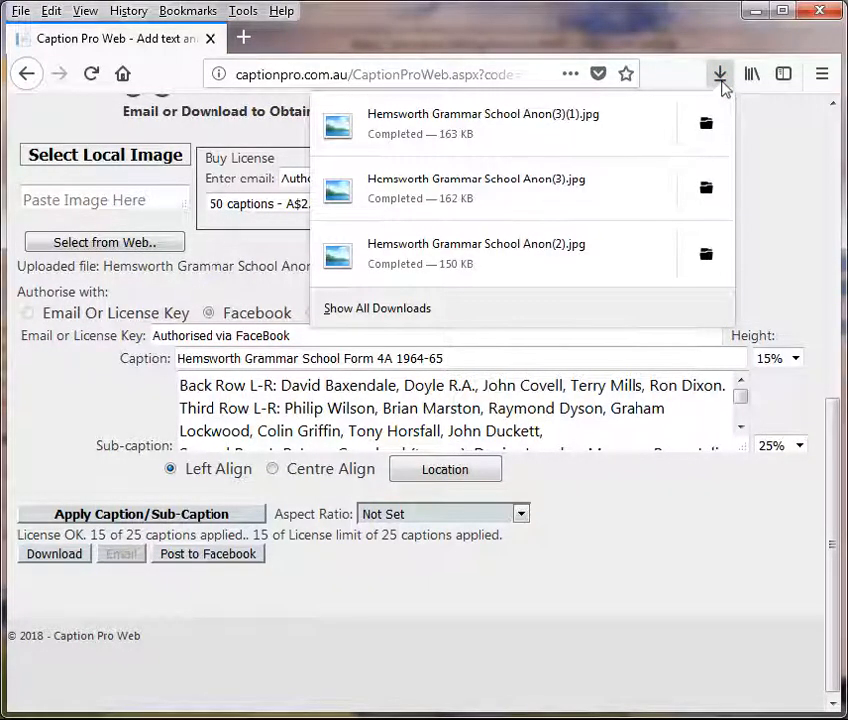
click(458, 120)
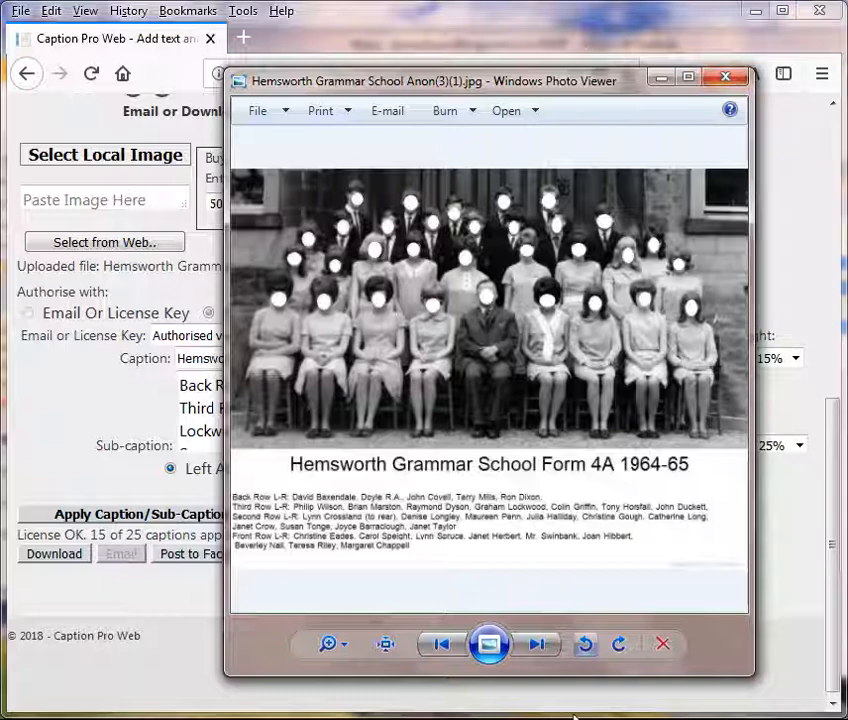
Step: Bring the Debut Professional recording window forward over Windows Photo Viewer
click(450, 718)
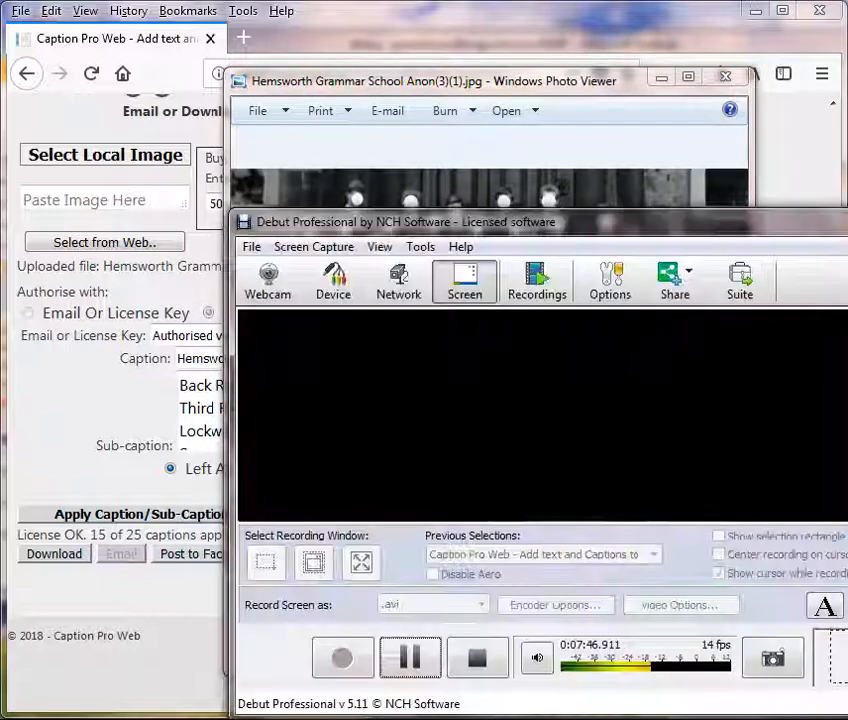